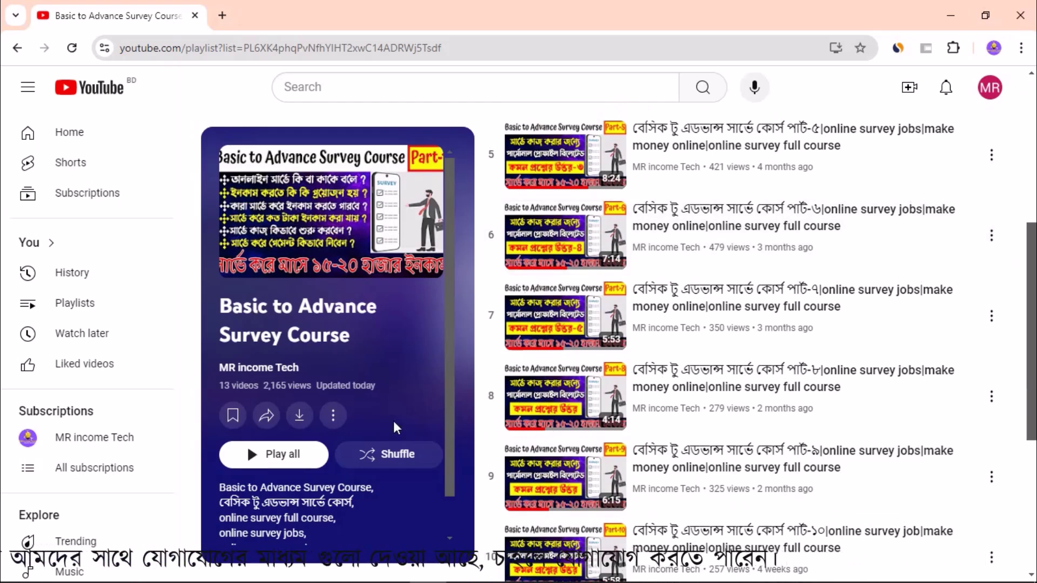
Open the MR income Tech channel's playlists and view the full Basic to Advance Survey Course playlist
{"action": "left_click", "coordinate": [281, 371]}
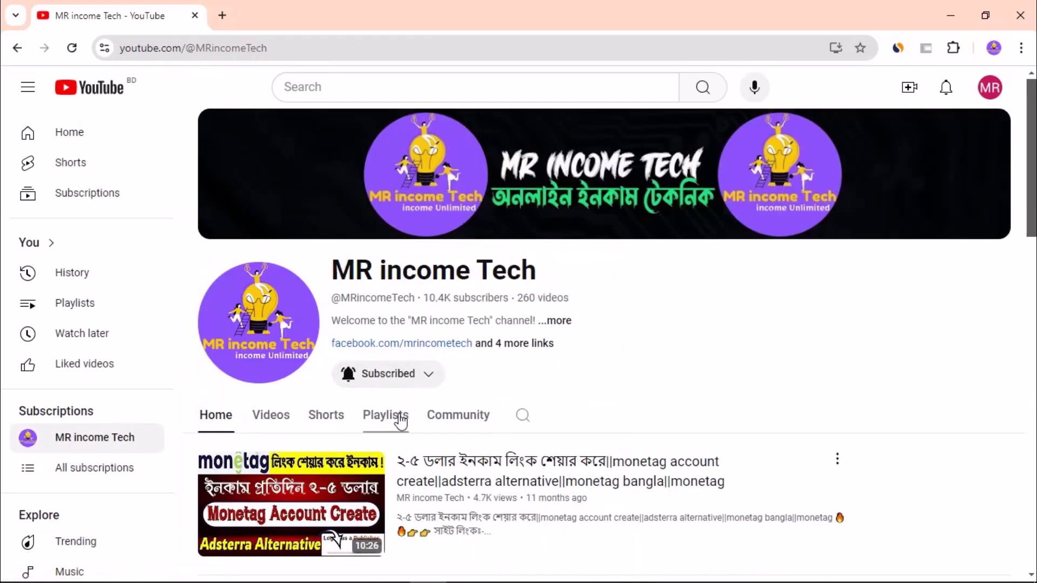
{"action": "key", "text": "ctrl+shift+d"}
{"action": "left_click", "coordinate": [383, 412]}
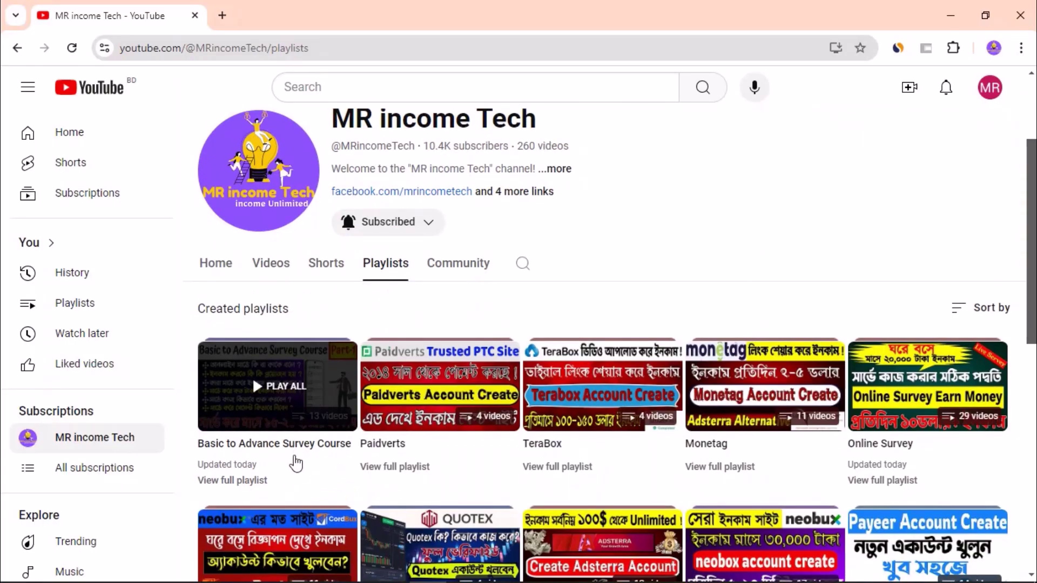
{"action": "scroll", "coordinate": [243, 470], "scroll_direction": "down", "scroll_amount": 3}
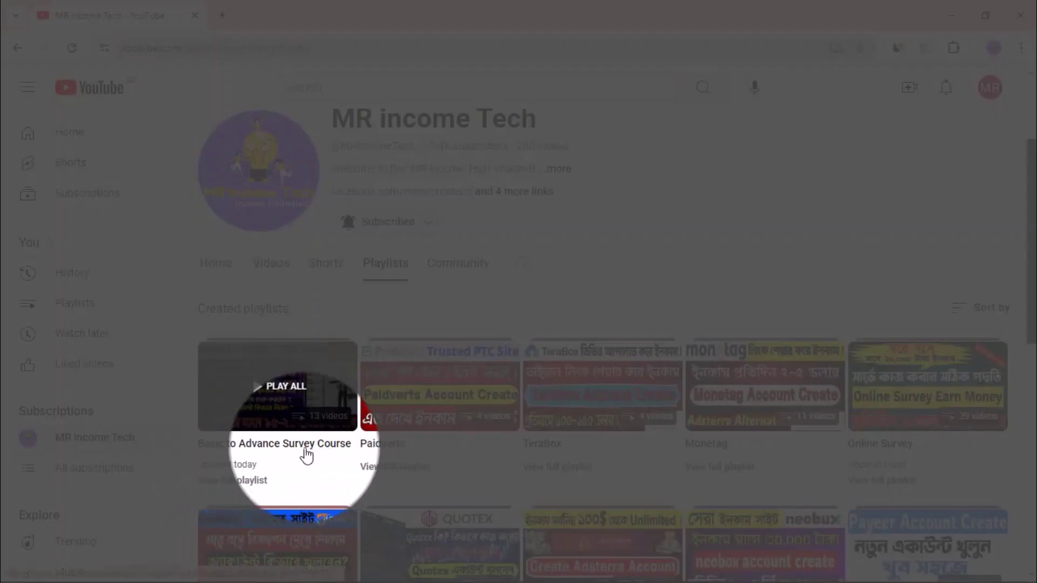
{"action": "key", "text": "Escape"}
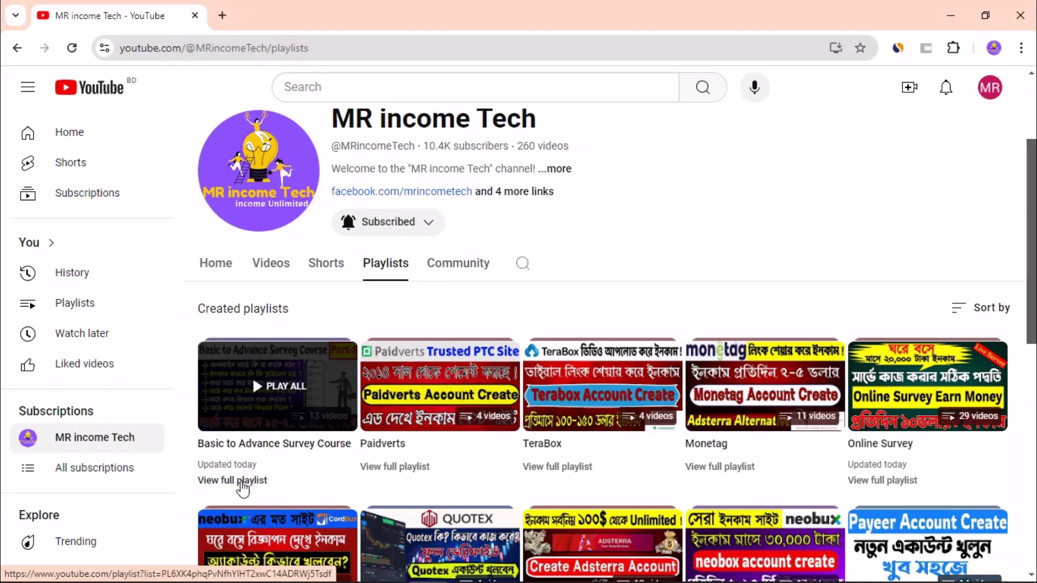
{"action": "left_click", "coordinate": [241, 481]}
{"action": "scroll", "coordinate": [629, 262], "scroll_direction": "down", "scroll_amount": 12}
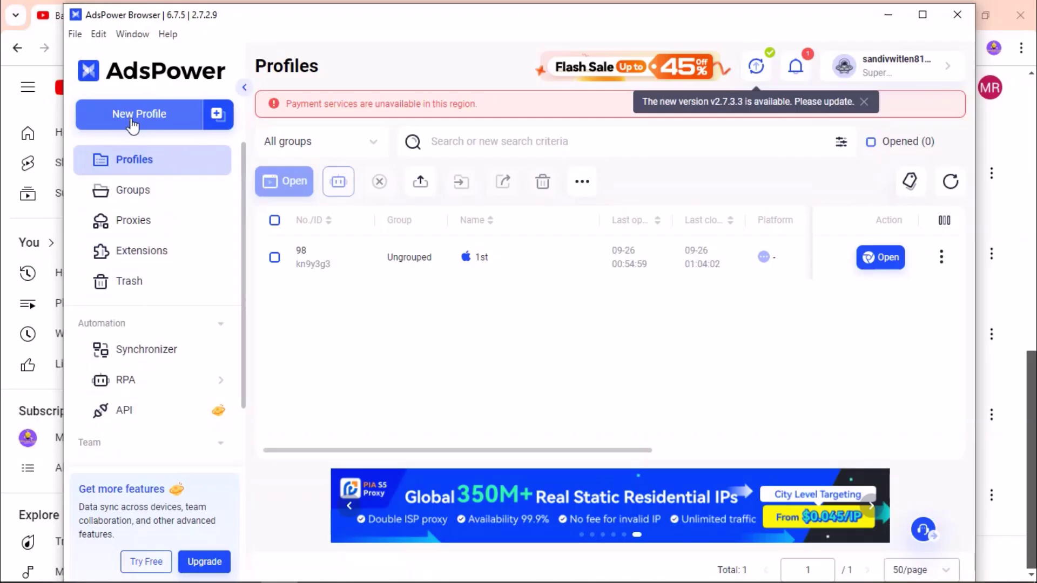
Switch to AdsPower and start a new browser profile named mypoints, using SunBrowser with the Chrome 128 kernel
{"action": "left_click", "coordinate": [135, 122]}
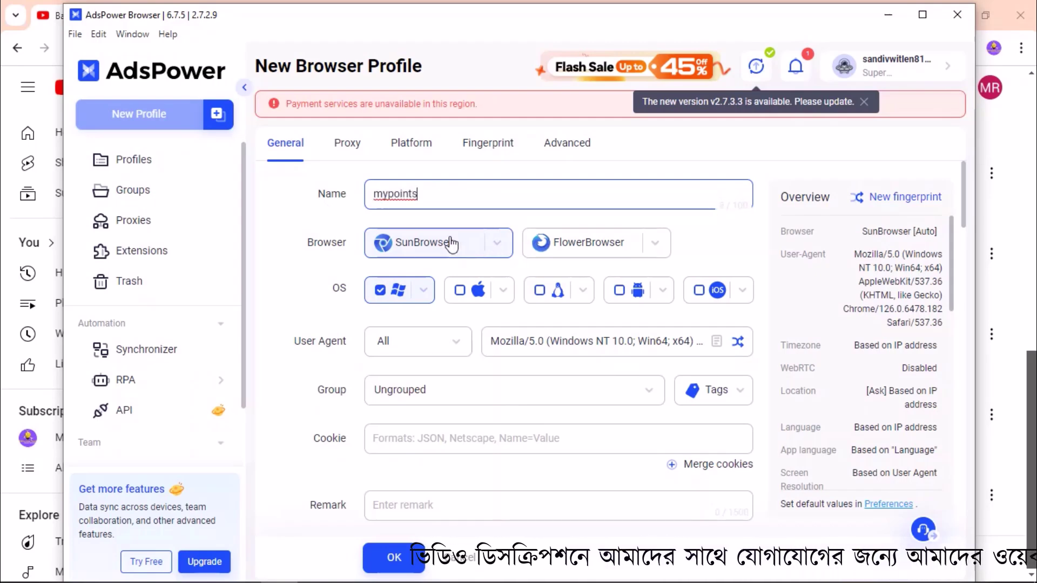
{"action": "left_click", "coordinate": [493, 246]}
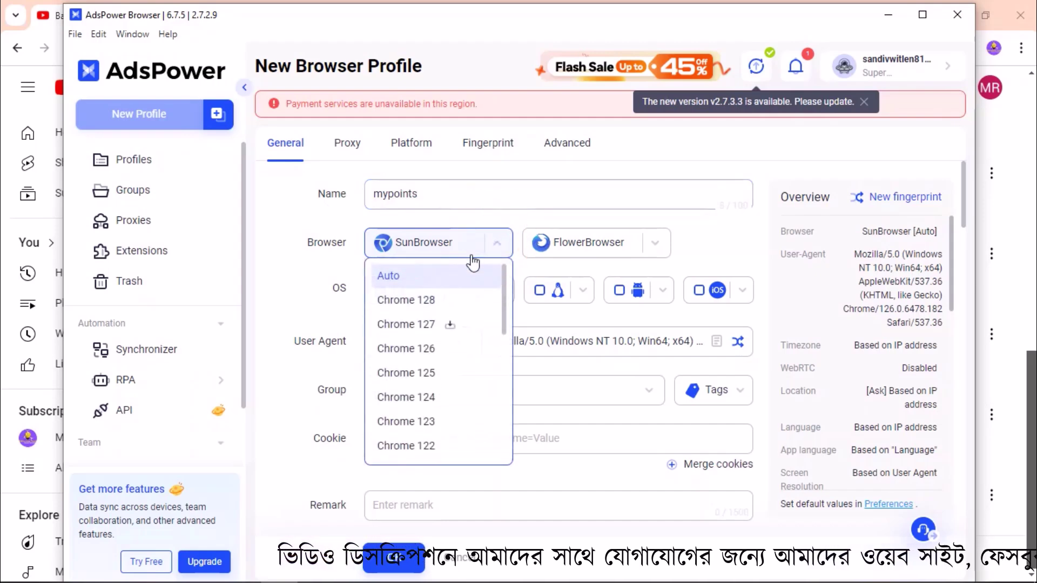
{"action": "left_click", "coordinate": [418, 300]}
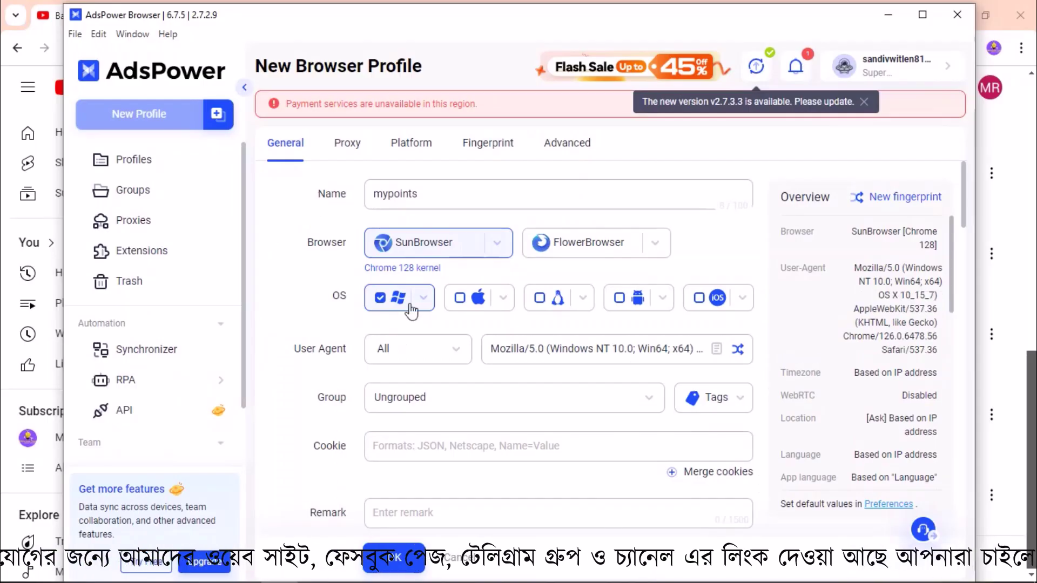
Set the profile's operating system to All macOS and generate a new random user agent
{"action": "left_click", "coordinate": [504, 299]}
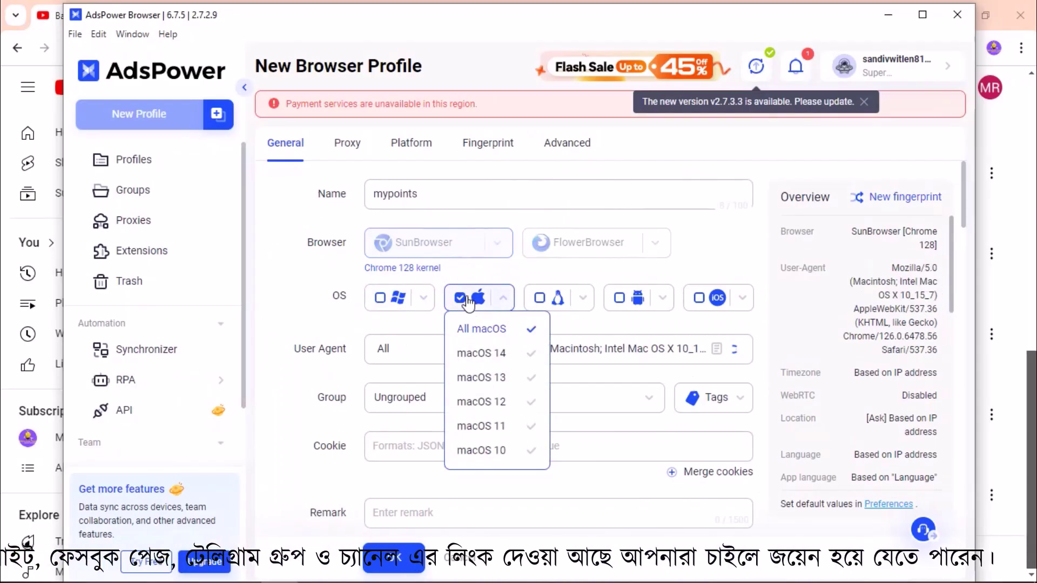
{"action": "left_click", "coordinate": [479, 298]}
{"action": "left_click", "coordinate": [512, 277]}
{"action": "scroll", "coordinate": [511, 275], "scroll_direction": "down", "scroll_amount": 2}
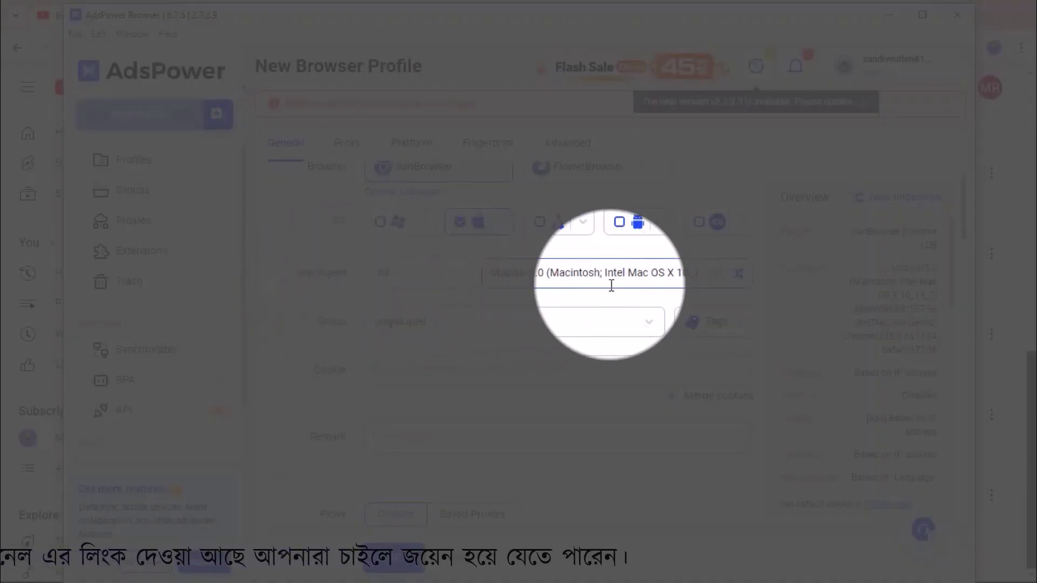
{"action": "left_click", "coordinate": [737, 276]}
Set the profile's custom proxy type to HTTP
{"action": "scroll", "coordinate": [529, 300], "scroll_direction": "down", "scroll_amount": 5}
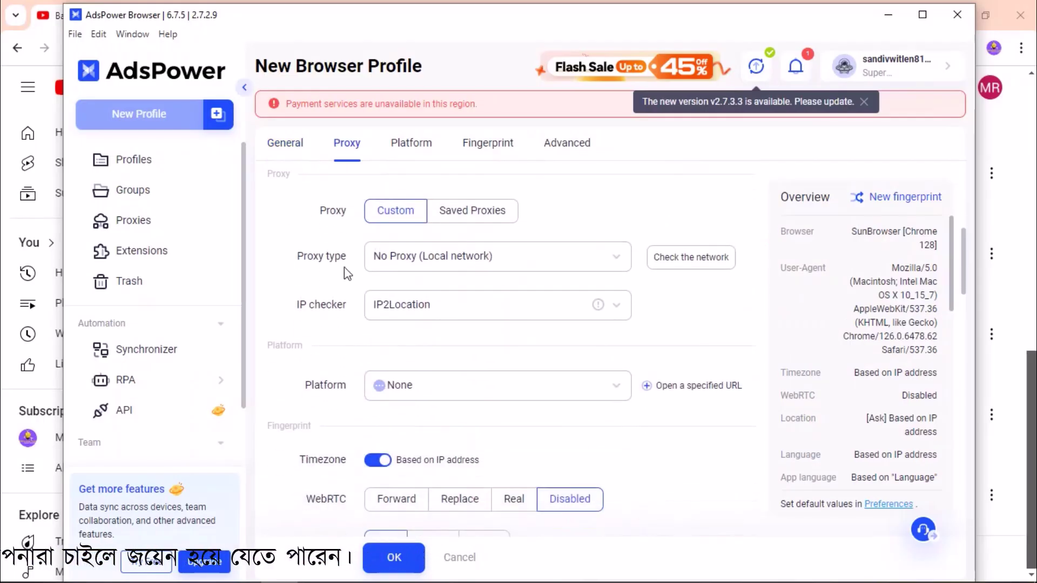
{"action": "left_click", "coordinate": [371, 262]}
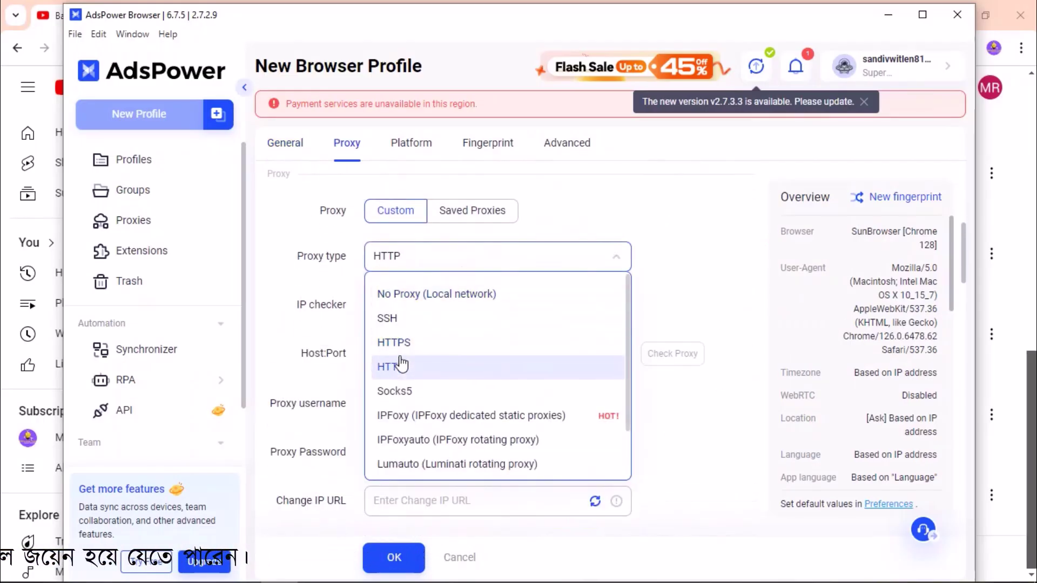
{"action": "left_click", "coordinate": [398, 364]}
{"action": "left_click", "coordinate": [435, 267]}
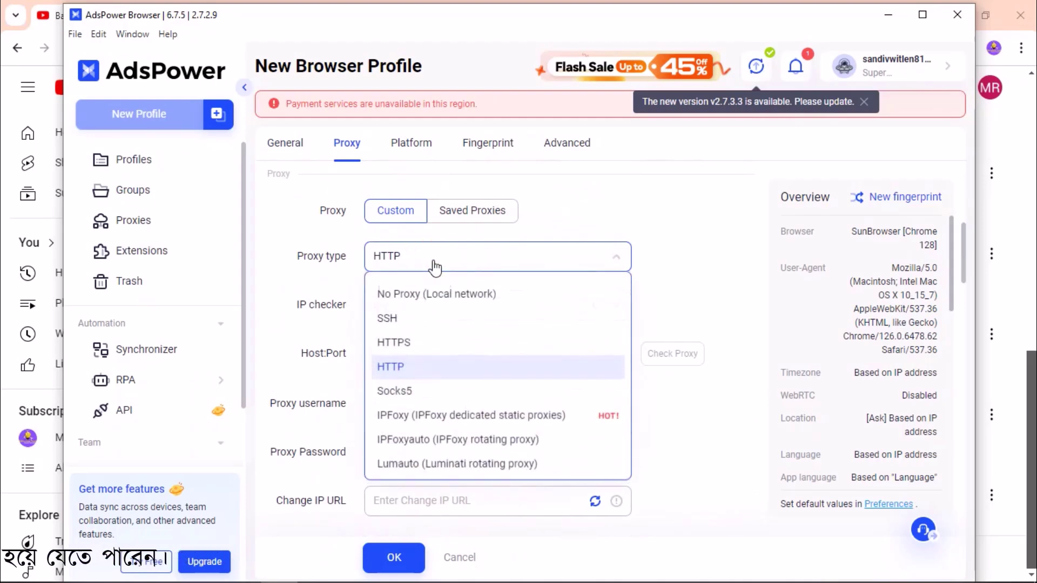
{"action": "left_click", "coordinate": [413, 373]}
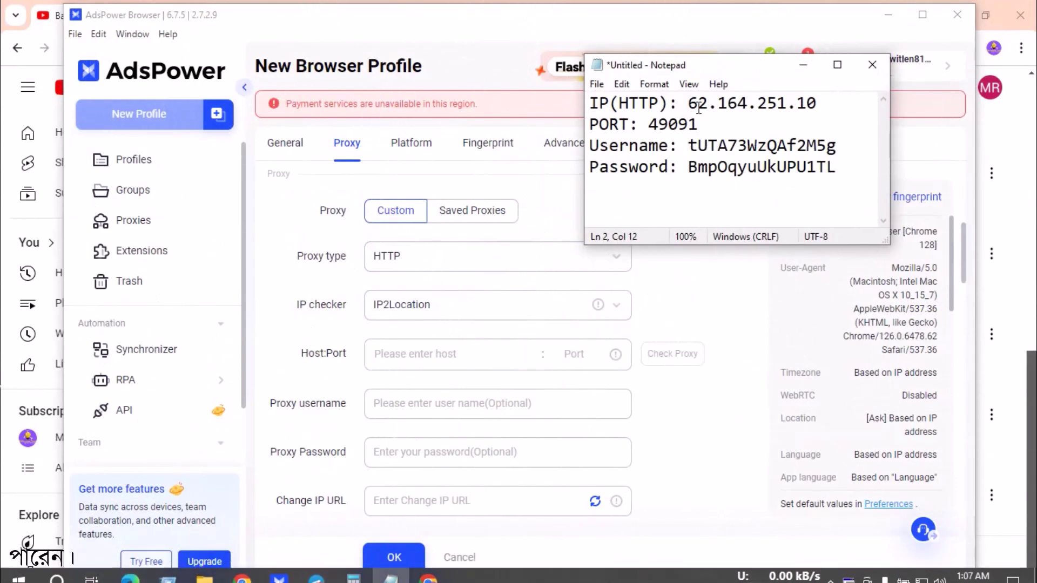
Copy the proxy IP 62.164.251.10 and port 49091 from the Notepad notes into the profile's proxy host and port
{"action": "left_click_drag", "start_coordinate": [688, 74], "coordinate": [724, 77]}
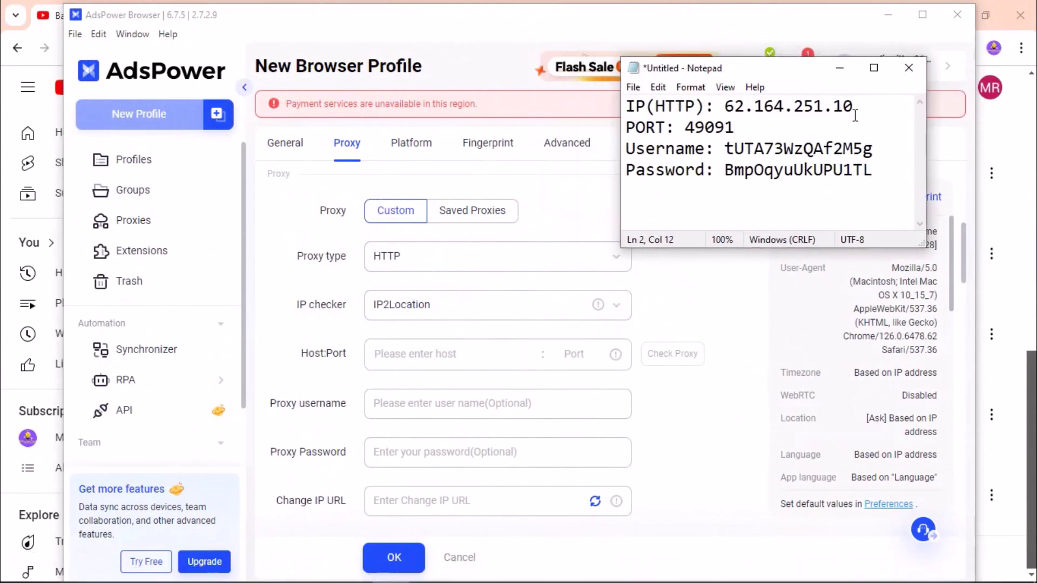
{"action": "left_click_drag", "start_coordinate": [848, 106], "coordinate": [728, 110]}
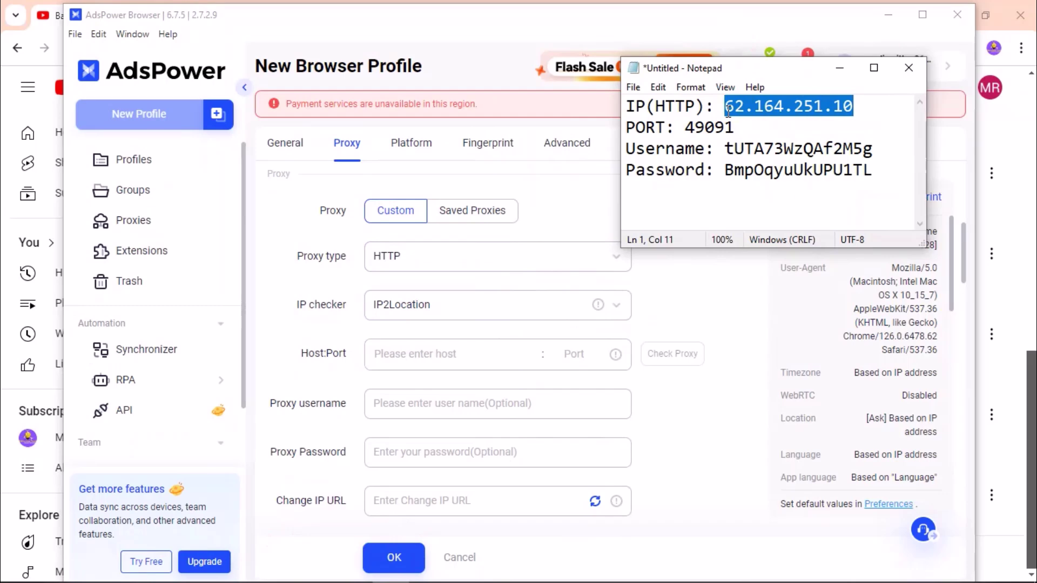
{"action": "left_click", "coordinate": [400, 348]}
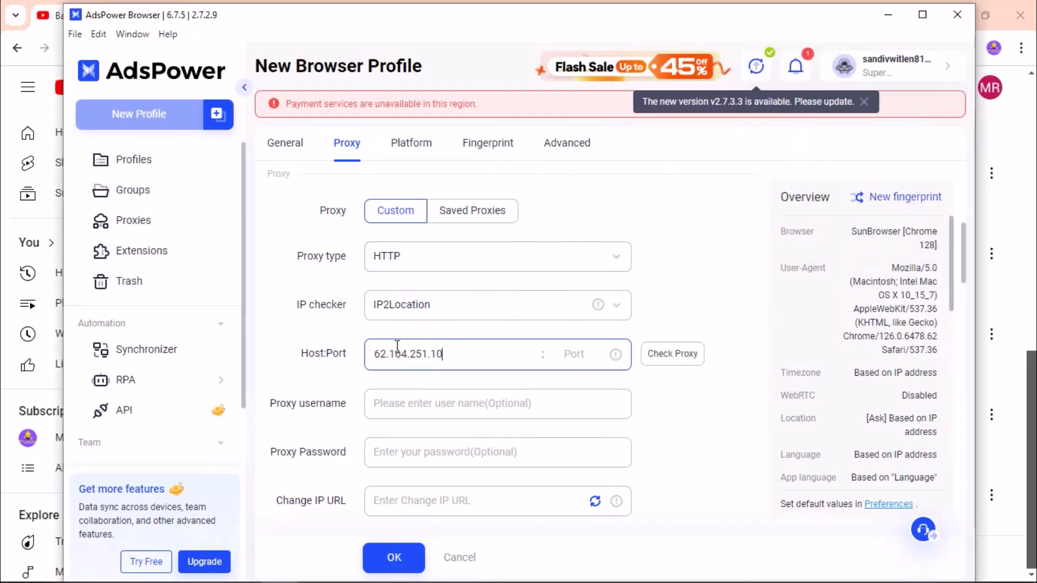
{"action": "key", "text": "alt+Tab"}
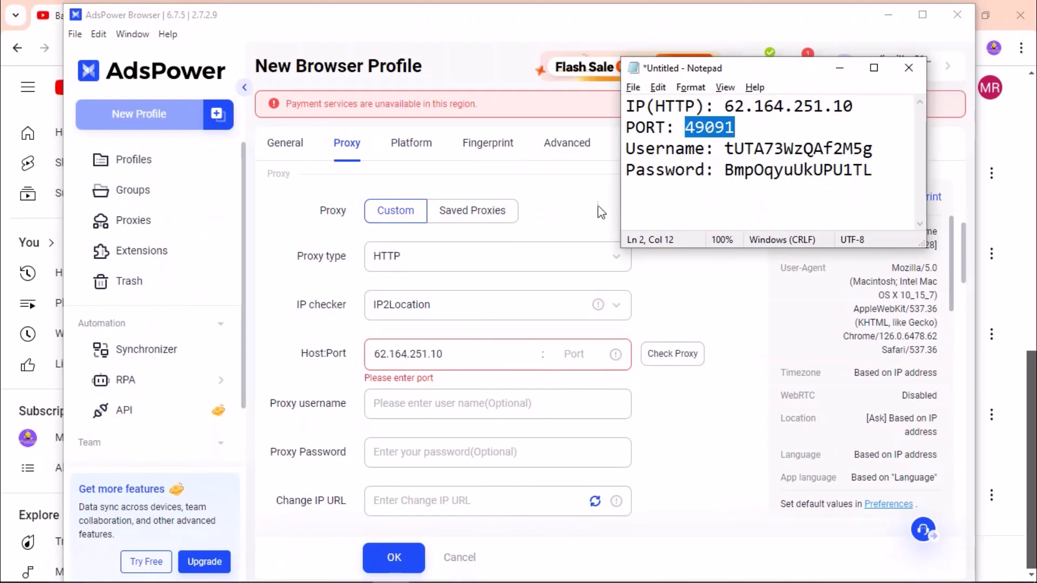
{"action": "left_click", "coordinate": [568, 353]}
Copy the proxy username and proxy password from the Notepad notes into the matching proxy fields of the profile
{"action": "left_click", "coordinate": [409, 405]}
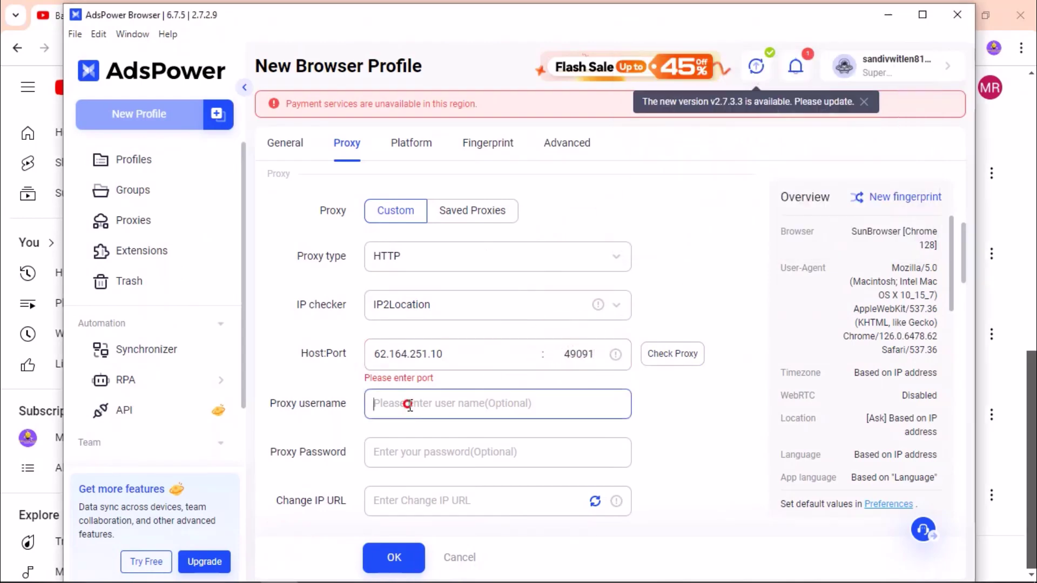
{"action": "key", "text": "alt+Tab"}
{"action": "double_click", "coordinate": [762, 151]}
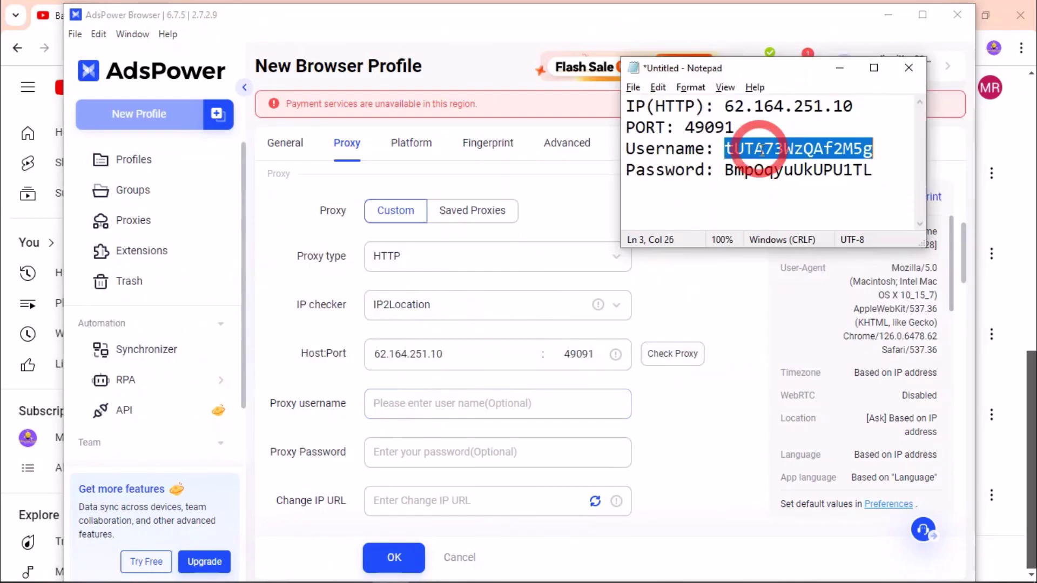
{"action": "left_click", "coordinate": [419, 399]}
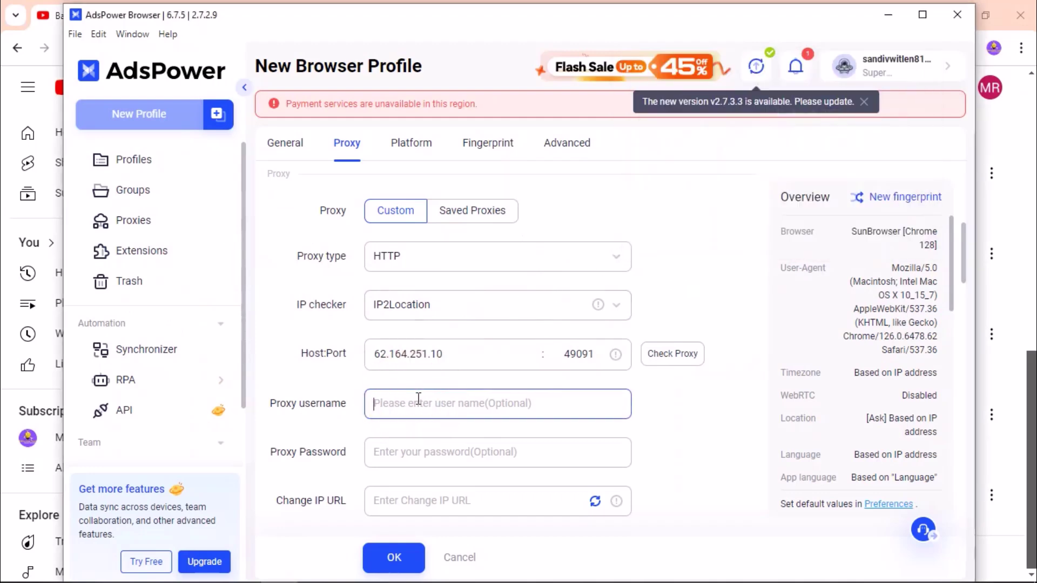
{"action": "key", "text": "alt+Tab"}
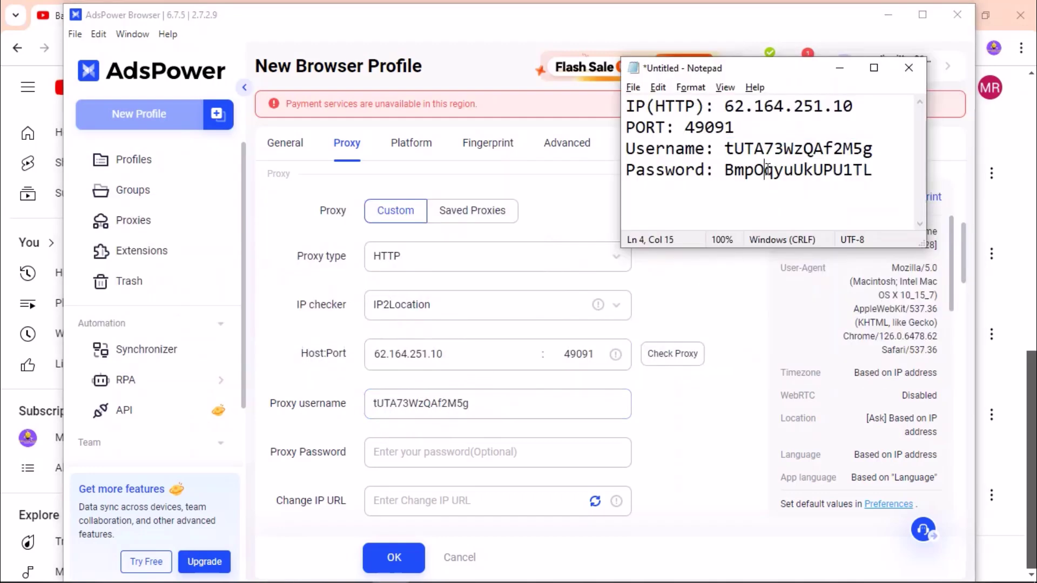
{"action": "double_click", "coordinate": [768, 171]}
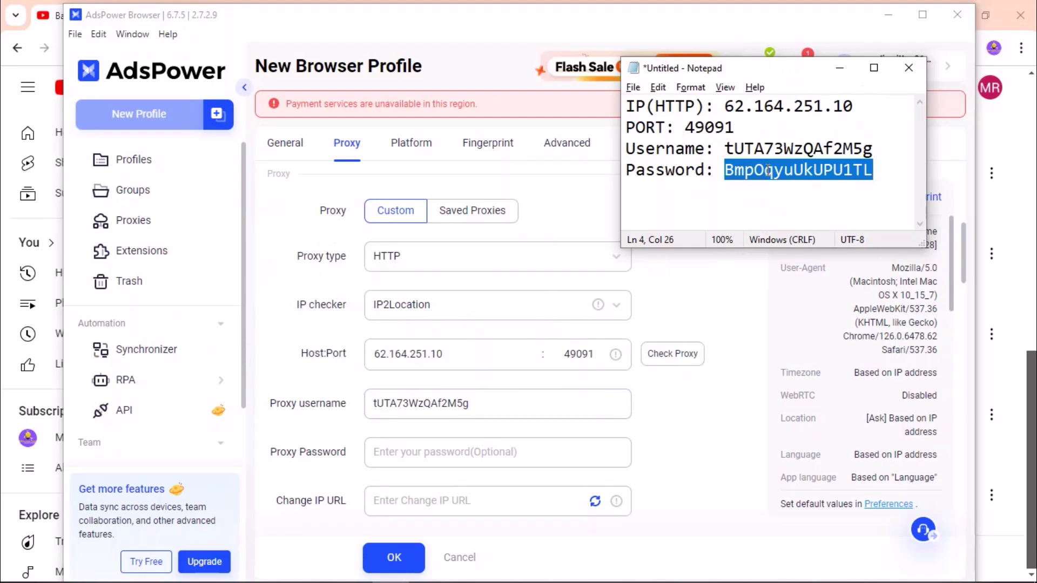
{"action": "left_click", "coordinate": [385, 441]}
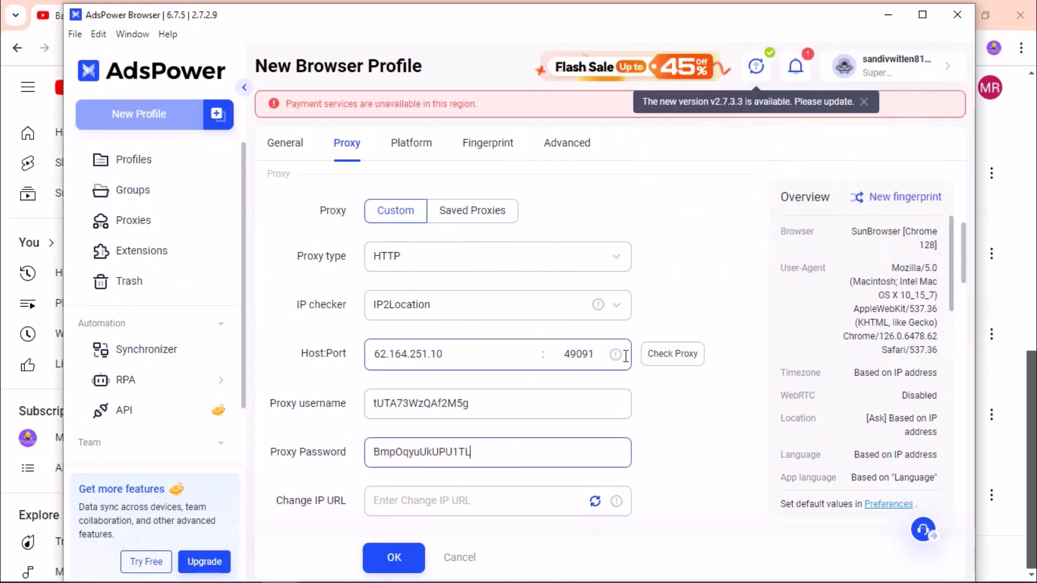
{"action": "scroll", "coordinate": [635, 357], "scroll_direction": "down", "scroll_amount": 3}
{"action": "key", "text": "ctrl"}
{"action": "key", "text": "ctrl"}
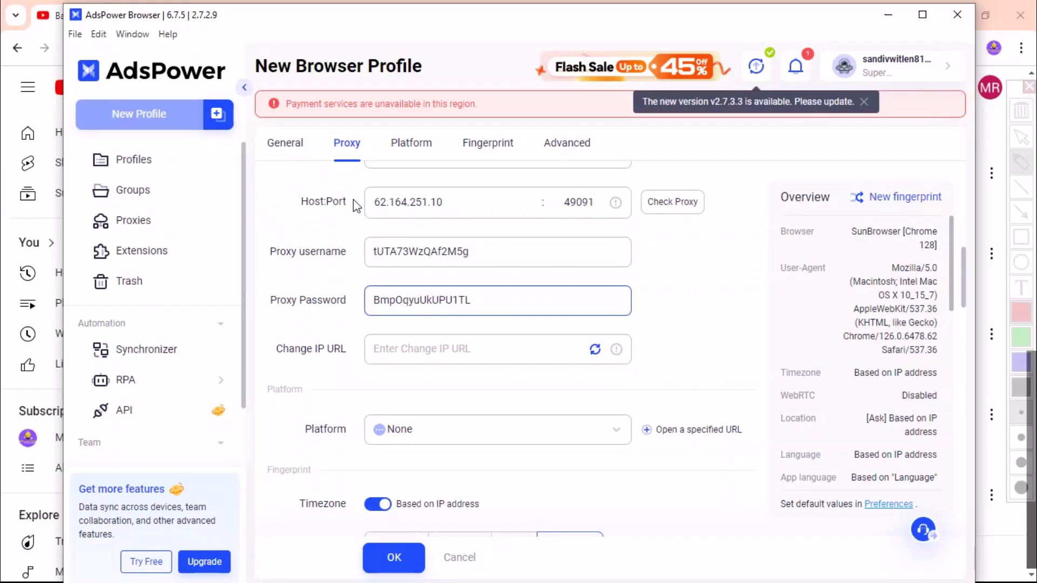
{"action": "key", "text": "ctrl+alt+d"}
{"action": "left_click_drag", "start_coordinate": [353, 195], "coordinate": [451, 173]}
{"action": "left_click_drag", "start_coordinate": [561, 196], "coordinate": [629, 168]}
{"action": "mouse_move", "coordinate": [402, 237]}
{"action": "left_mouse_down"}
{"action": "mouse_move", "coordinate": [416, 260]}
{"action": "mouse_move", "coordinate": [467, 210]}
{"action": "left_mouse_up"}
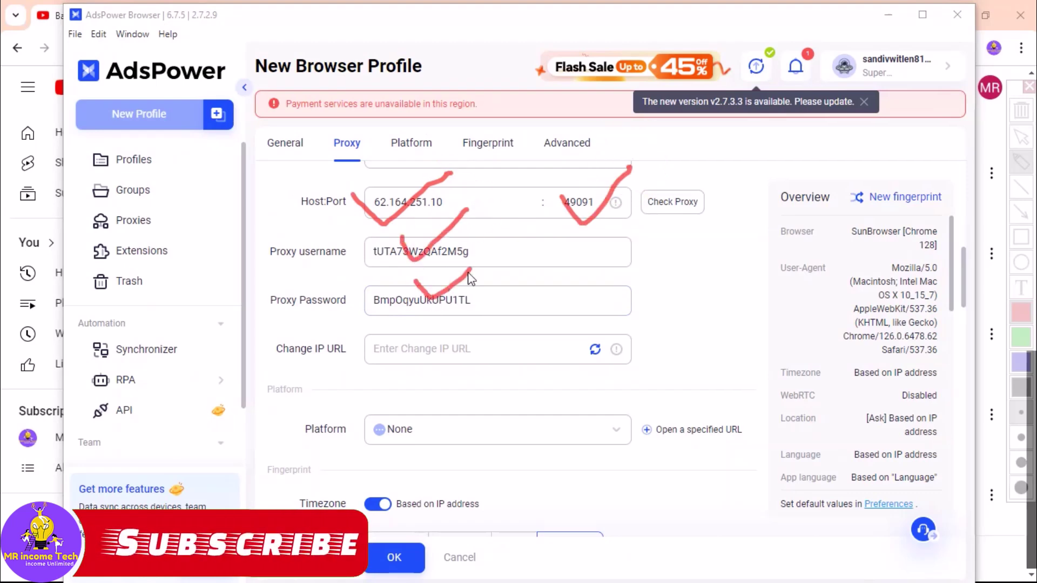
{"action": "left_click_drag", "start_coordinate": [469, 272], "coordinate": [478, 263]}
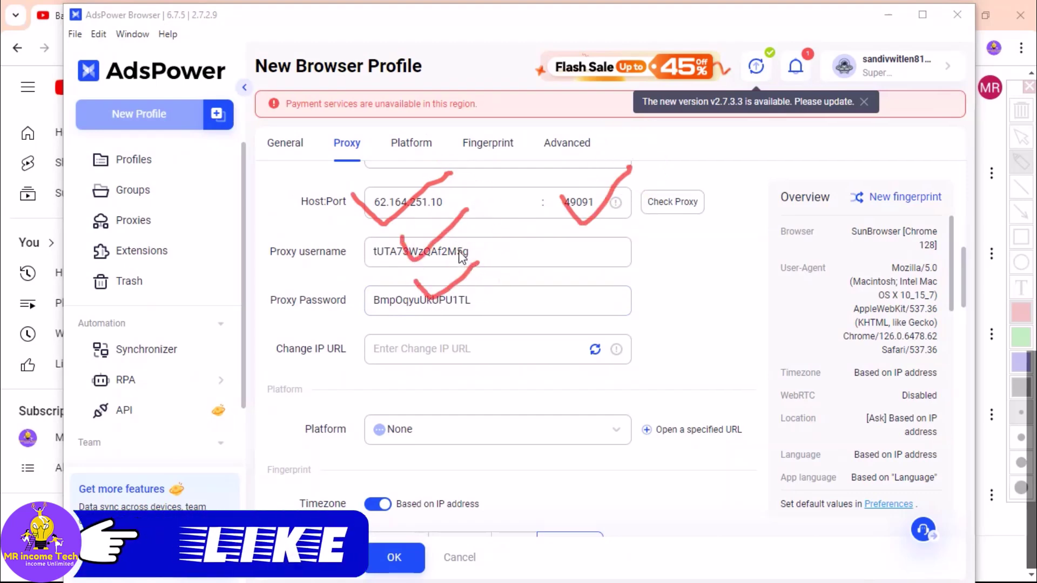
{"action": "key", "text": "Escape"}
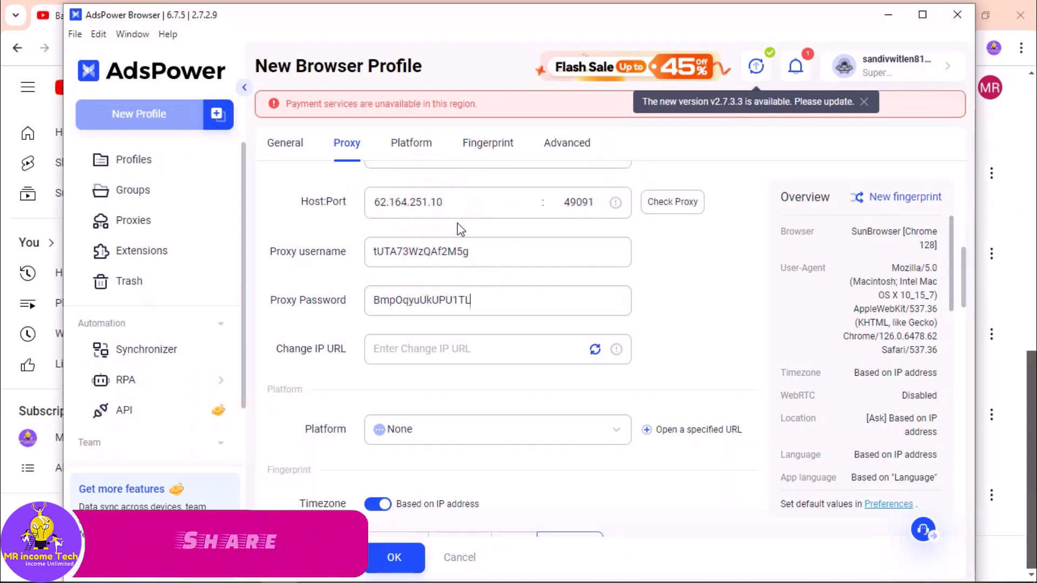
{"action": "left_click", "coordinate": [491, 256]}
{"action": "left_click", "coordinate": [465, 212]}
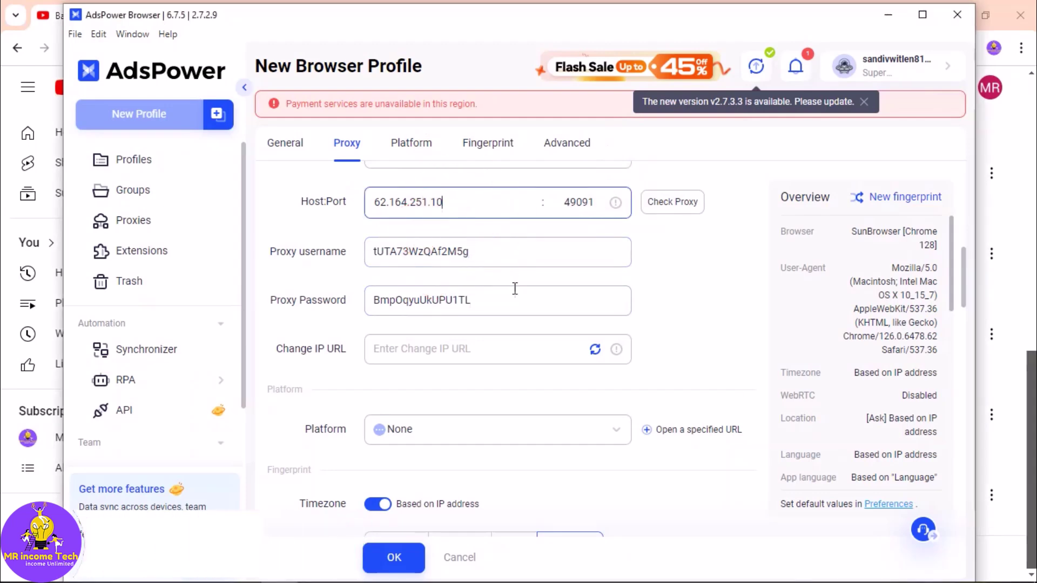
{"action": "left_click", "coordinate": [500, 301]}
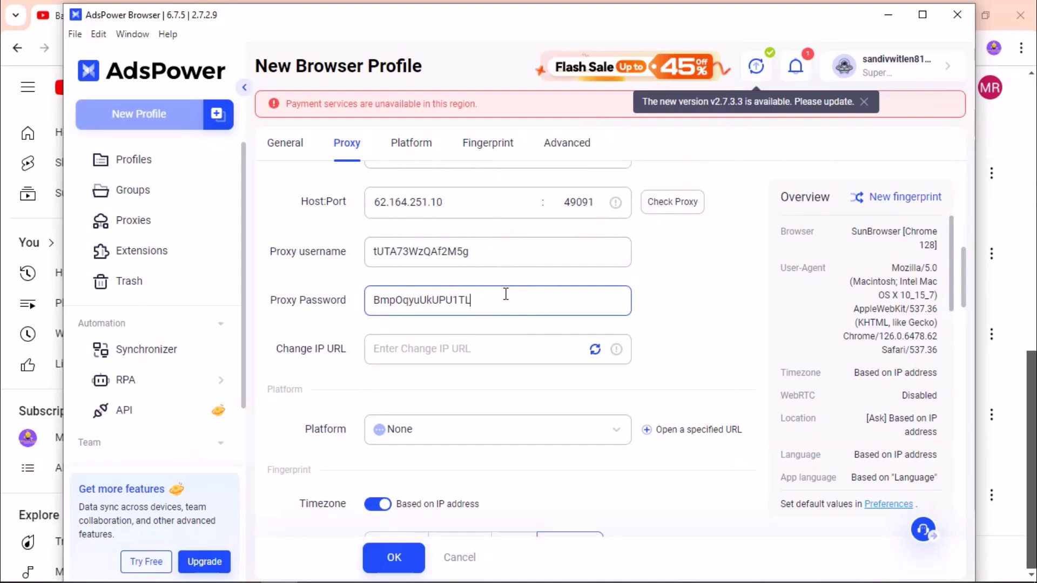
Run the connection check on the proxy entered for the profile
{"action": "key", "text": "ctrl+alt+d"}
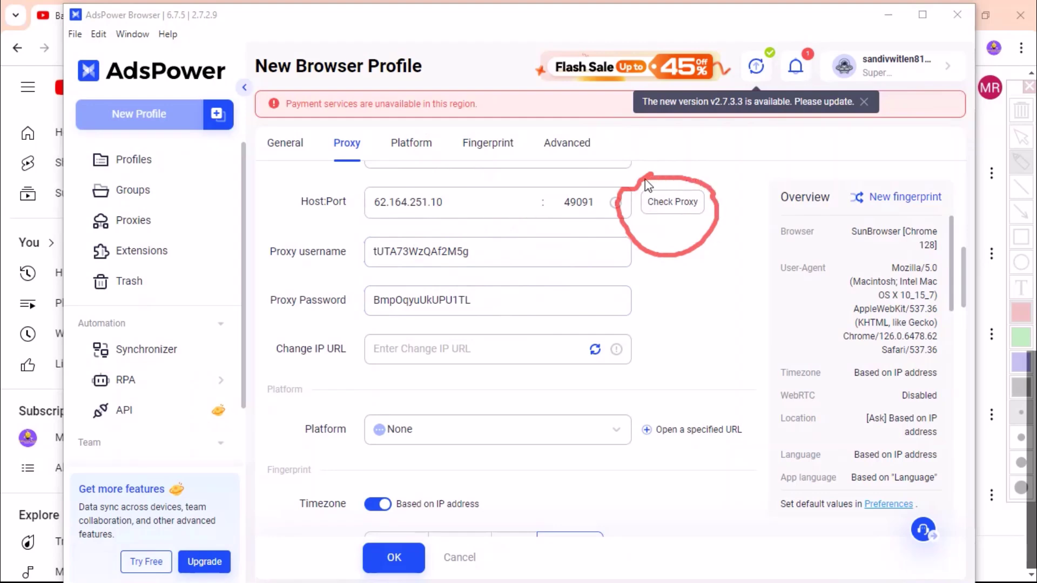
{"action": "left_click_drag", "start_coordinate": [657, 153], "coordinate": [750, 127]}
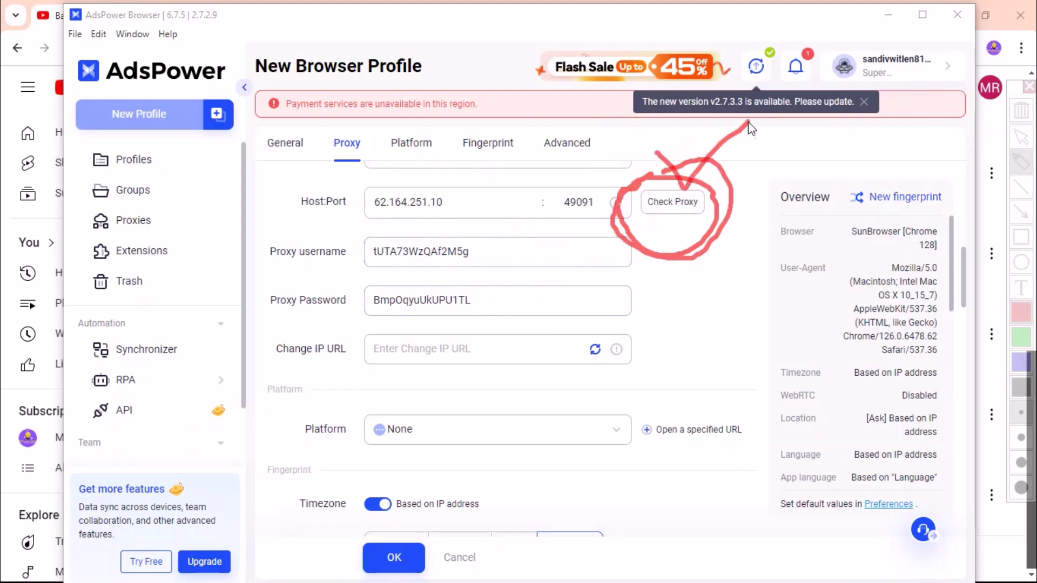
{"action": "key", "text": "ctrl+alt+d"}
{"action": "left_click", "coordinate": [684, 199]}
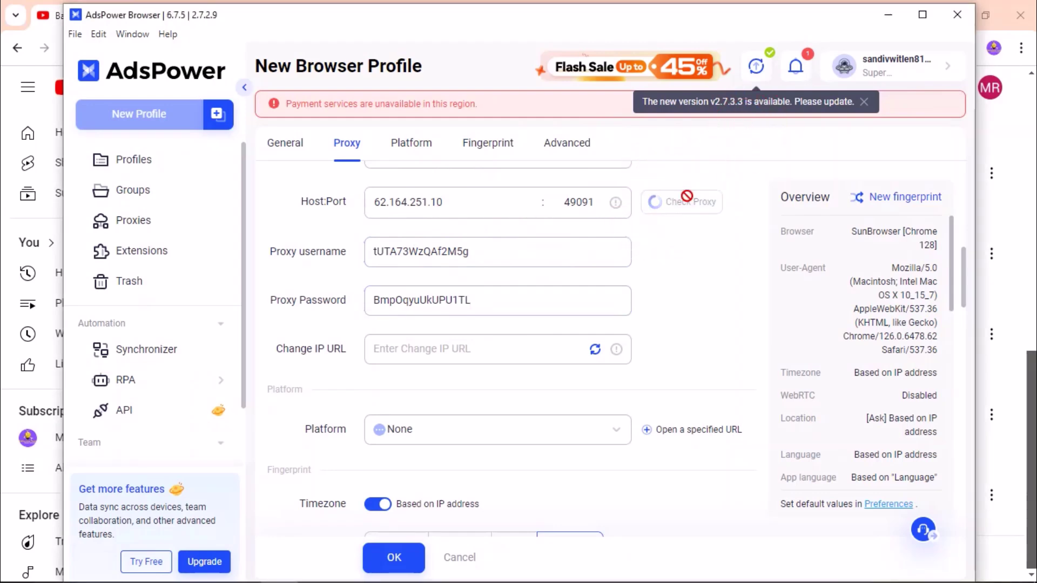
{"action": "key", "text": "ctrl+alt+d"}
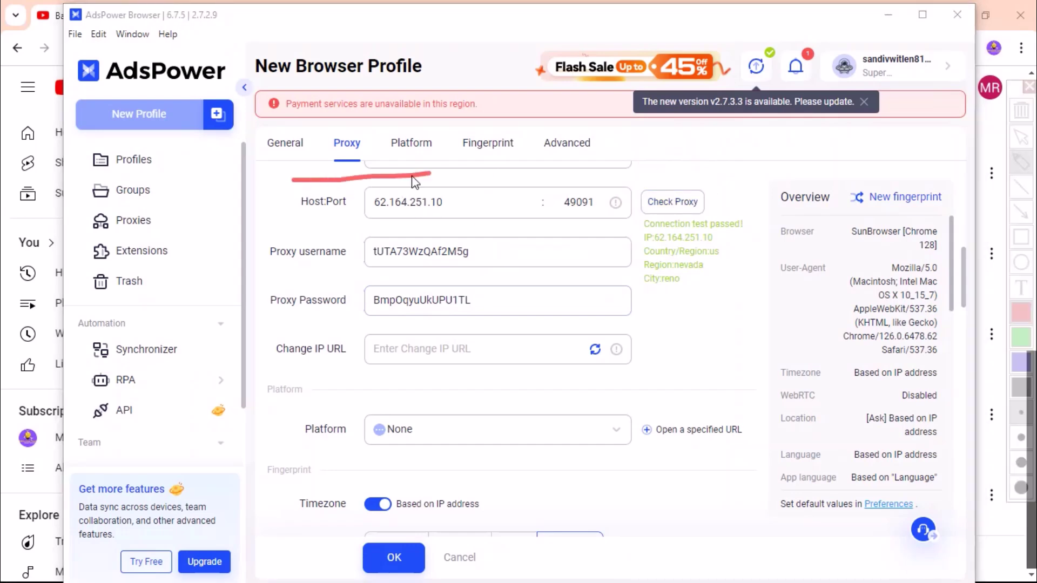
{"action": "left_click_drag", "start_coordinate": [412, 177], "coordinate": [725, 147]}
{"action": "mouse_move", "coordinate": [678, 352]}
{"action": "left_mouse_down"}
{"action": "mouse_move", "coordinate": [291, 350]}
{"action": "mouse_move", "coordinate": [286, 181]}
{"action": "left_mouse_up"}
{"action": "mouse_move", "coordinate": [662, 176]}
{"action": "left_mouse_down"}
{"action": "mouse_move", "coordinate": [651, 178]}
{"action": "mouse_move", "coordinate": [633, 316]}
{"action": "mouse_move", "coordinate": [783, 216]}
{"action": "mouse_move", "coordinate": [615, 200]}
{"action": "mouse_move", "coordinate": [790, 276]}
{"action": "mouse_move", "coordinate": [725, 154]}
{"action": "mouse_move", "coordinate": [816, 135]}
{"action": "left_mouse_up"}
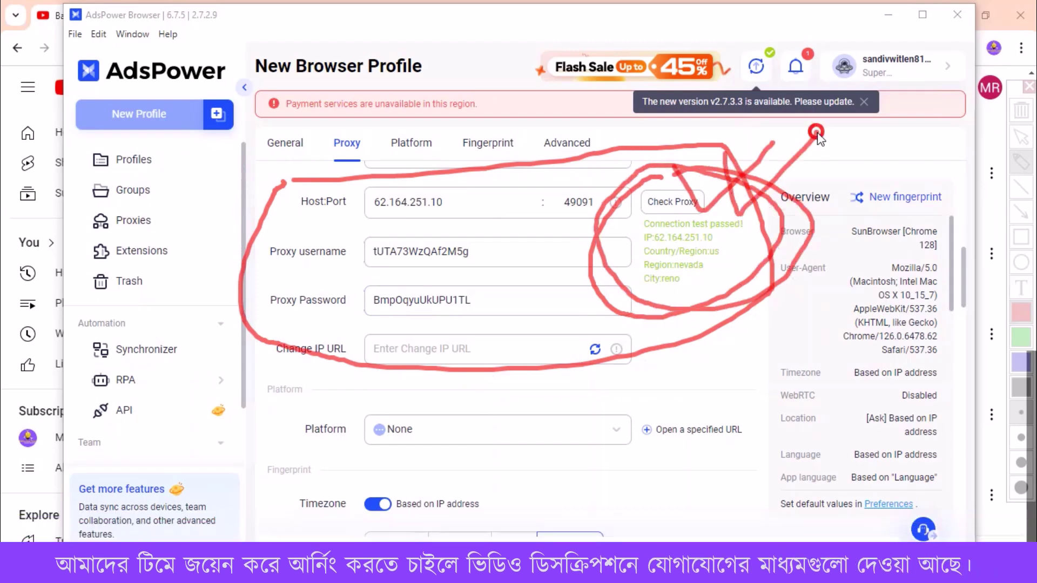
Set the mypoints profile's fingerprint location option to Block
{"action": "key", "text": "Escape"}
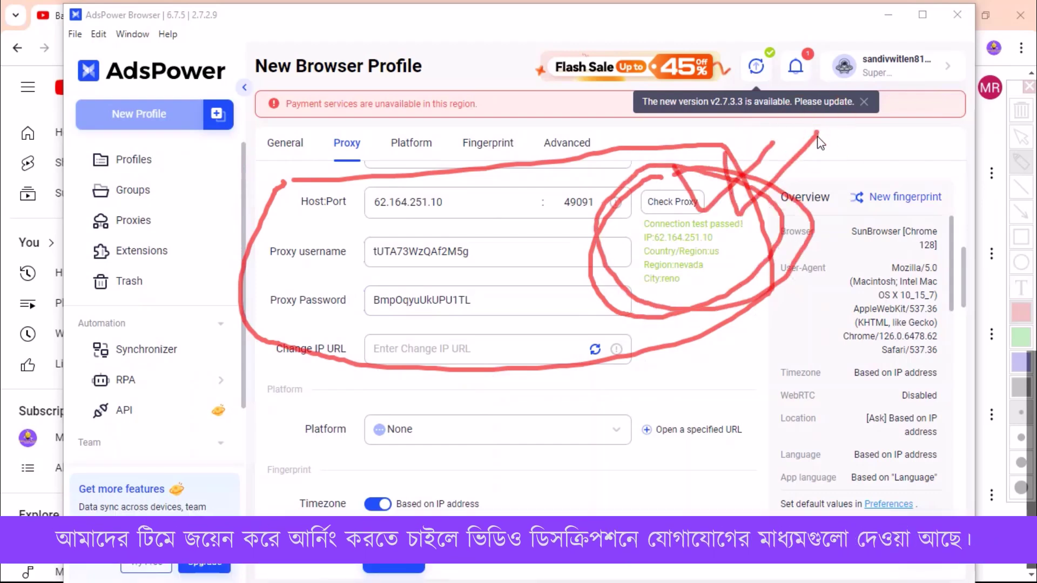
{"action": "scroll", "coordinate": [698, 349], "scroll_direction": "down", "scroll_amount": 5}
{"action": "scroll", "coordinate": [677, 379], "scroll_direction": "down", "scroll_amount": 1}
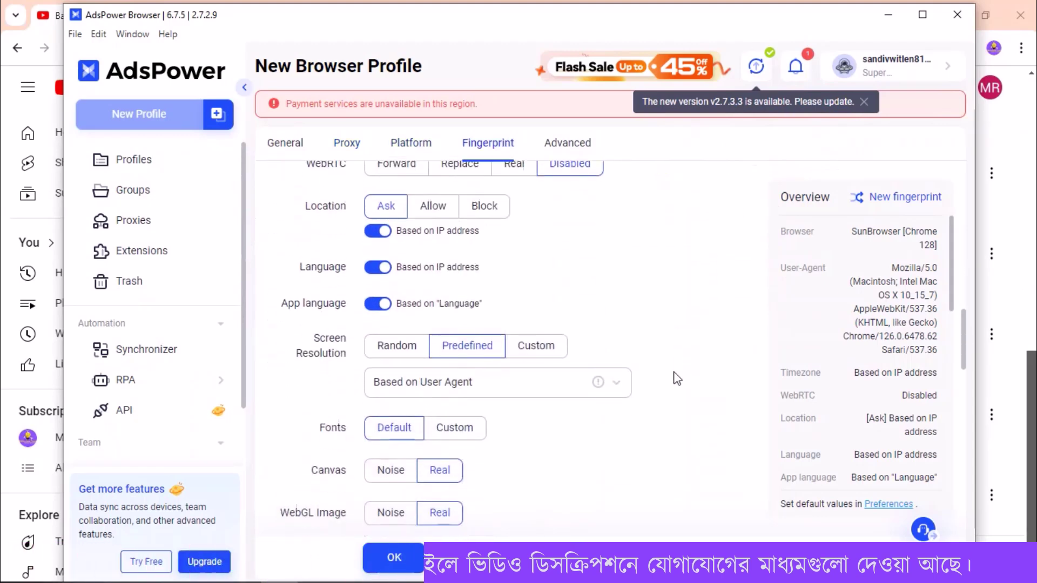
{"action": "key", "text": "ctrl+alt+g"}
{"action": "left_click_drag", "start_coordinate": [339, 181], "coordinate": [356, 214]}
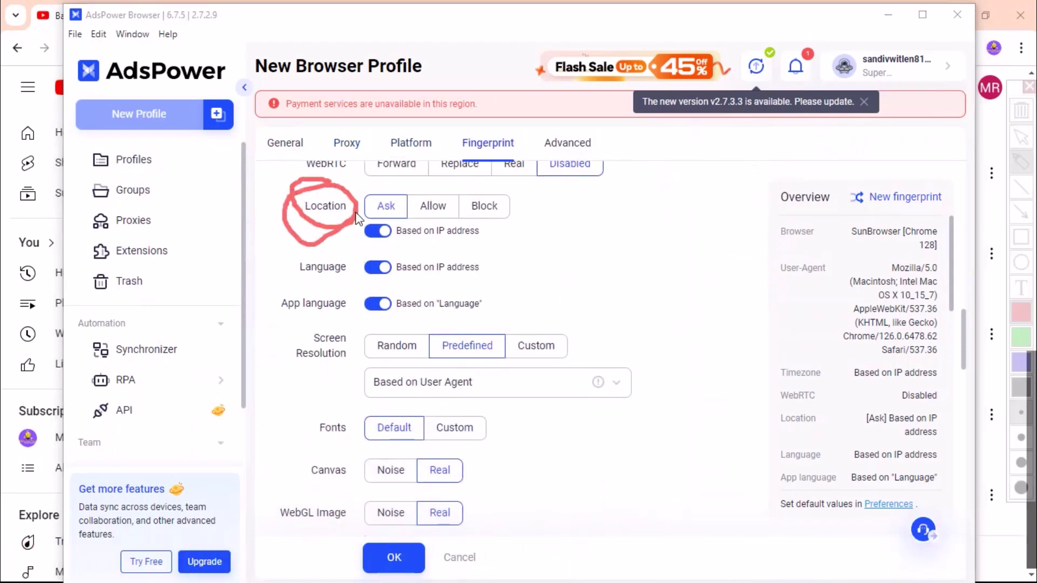
{"action": "key", "text": "Escape"}
{"action": "left_click", "coordinate": [489, 204]}
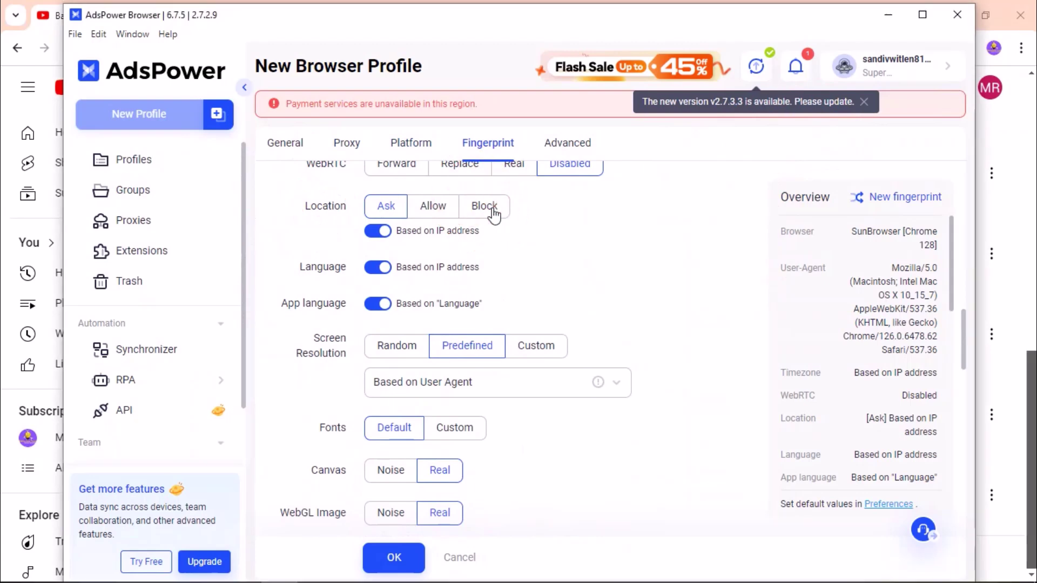
Set Do Not Track to Close in the mypoints profile's fingerprint settings
{"action": "scroll", "coordinate": [598, 321], "scroll_direction": "down", "scroll_amount": 12}
{"action": "scroll", "coordinate": [597, 320], "scroll_direction": "down", "scroll_amount": 3}
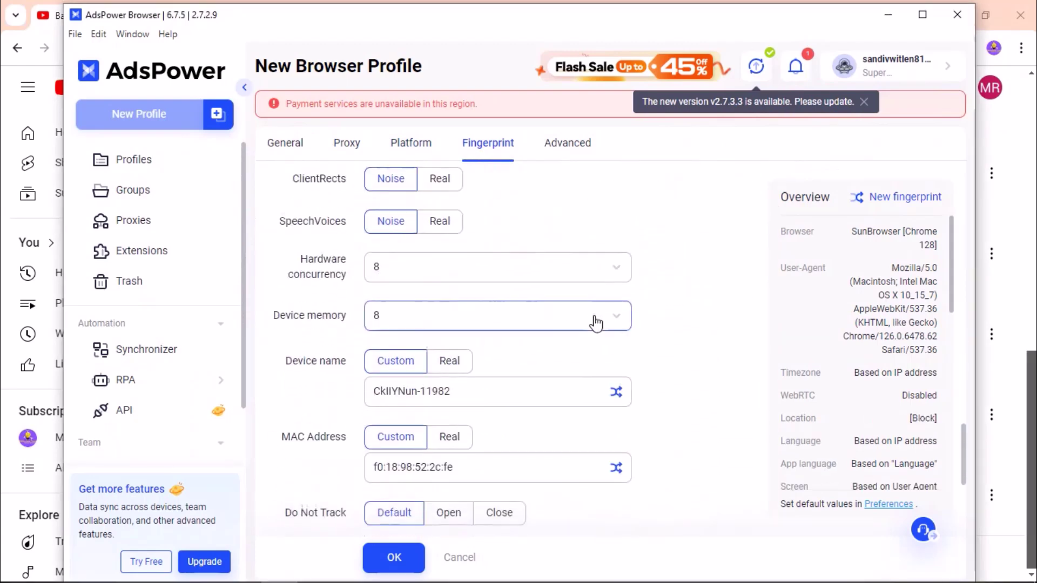
{"action": "key", "text": "ctrl+alt+g"}
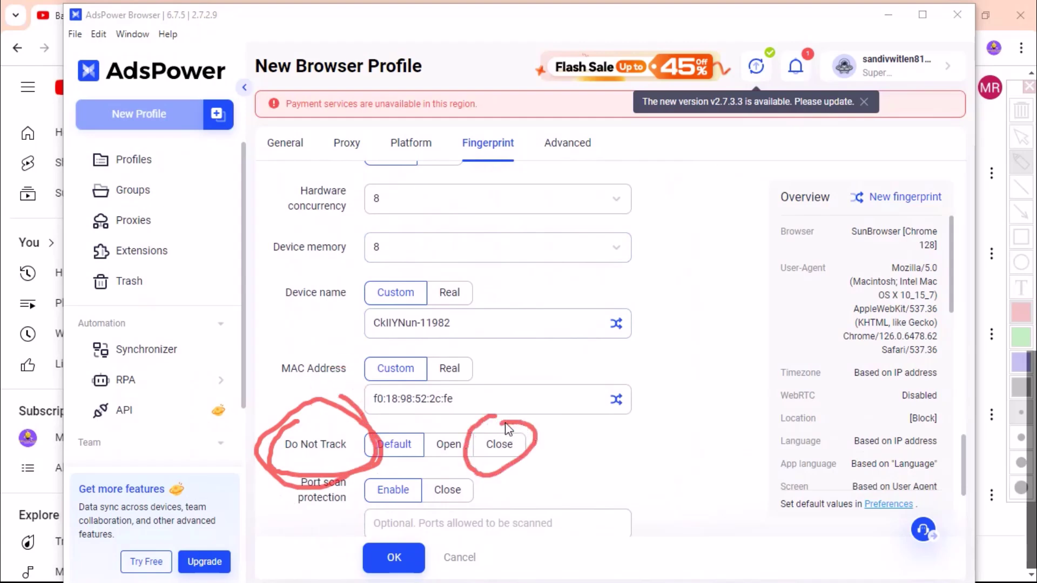
{"action": "key", "text": "Escape"}
{"action": "left_click", "coordinate": [499, 444]}
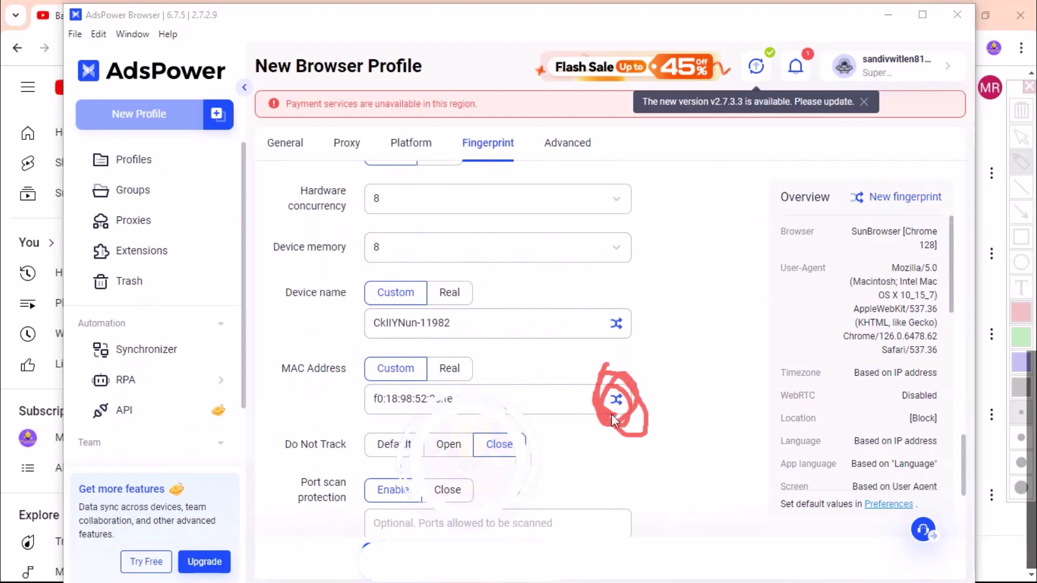
Generate a new random MAC address, device name and WebGL unmasked renderer for the mypoints profile
{"action": "key", "text": "Escape"}
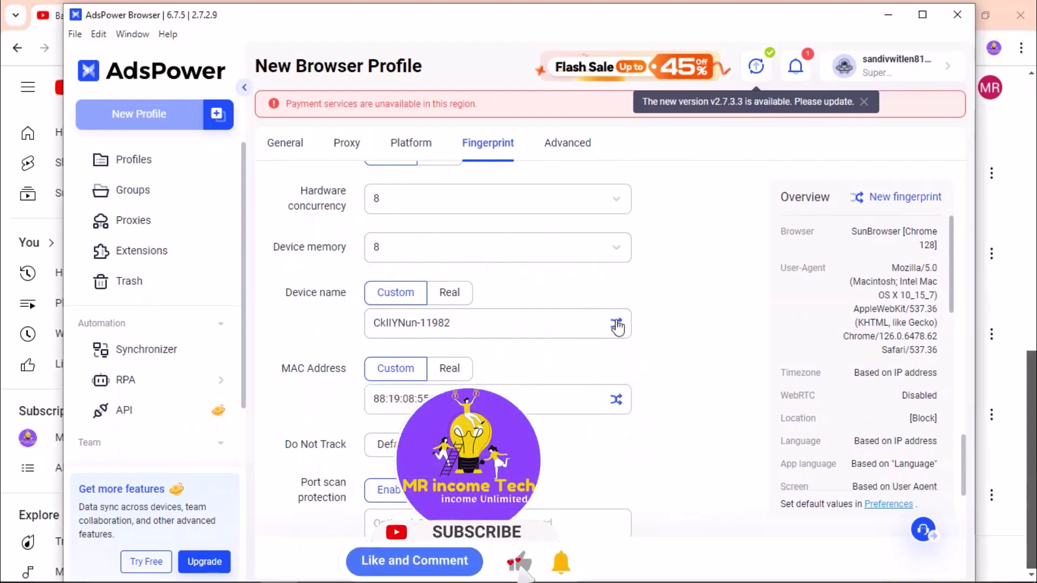
{"action": "left_click", "coordinate": [616, 323]}
{"action": "left_click", "coordinate": [616, 324]}
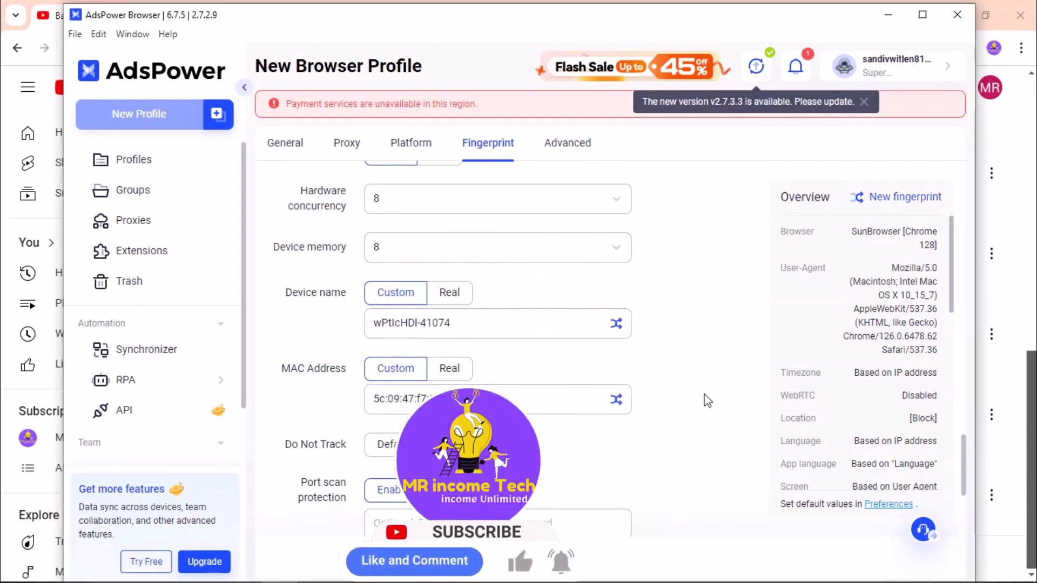
{"action": "scroll", "coordinate": [707, 400], "scroll_direction": "up", "scroll_amount": 10}
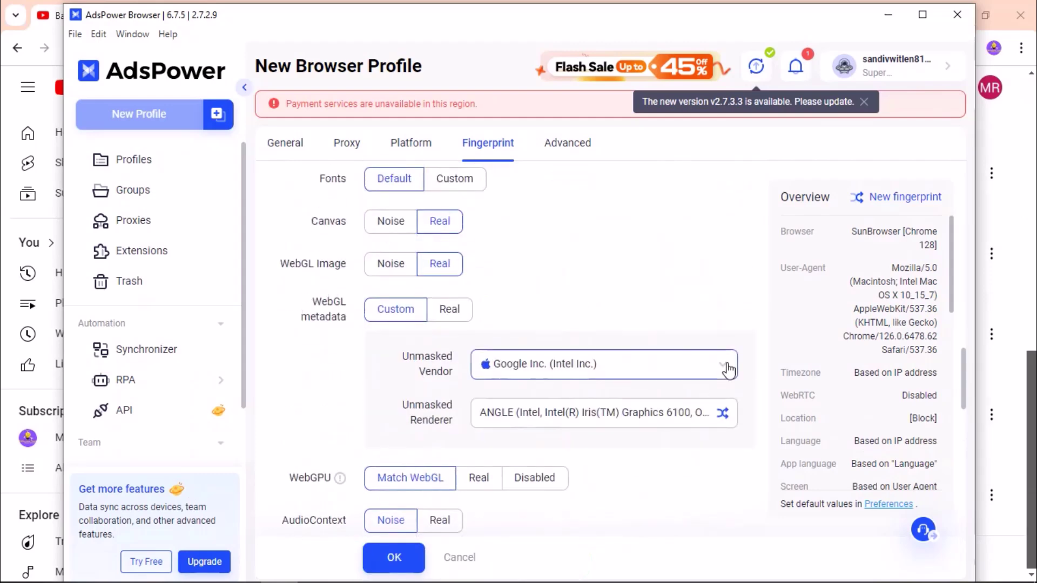
{"action": "left_click", "coordinate": [723, 413]}
Review the mypoints profile's settings back up to the general section and save the profile
{"action": "scroll", "coordinate": [756, 378], "scroll_direction": "up", "scroll_amount": 10}
{"action": "scroll", "coordinate": [759, 374], "scroll_direction": "up", "scroll_amount": 6}
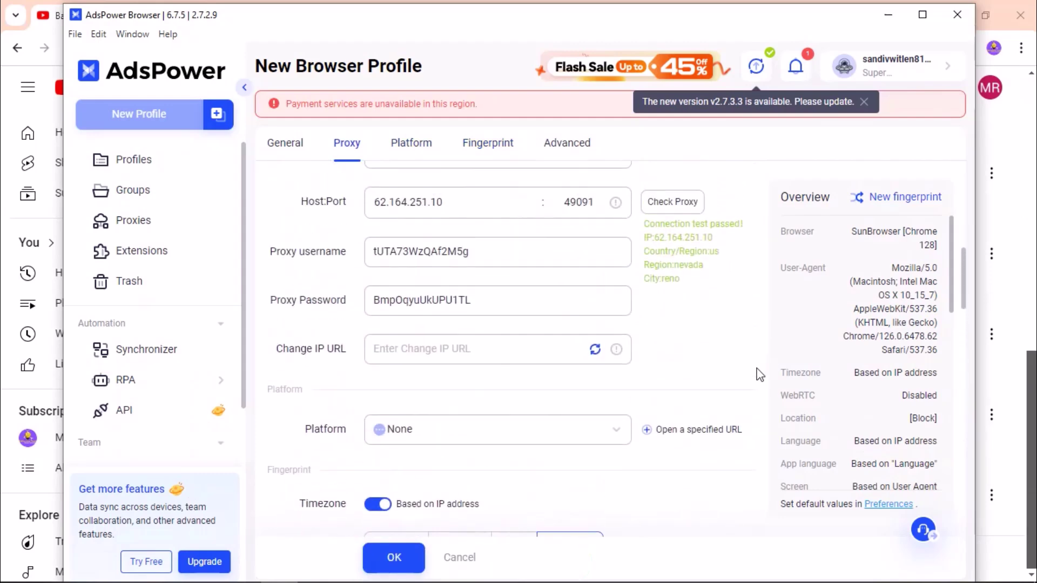
{"action": "scroll", "coordinate": [755, 371], "scroll_direction": "up", "scroll_amount": 8}
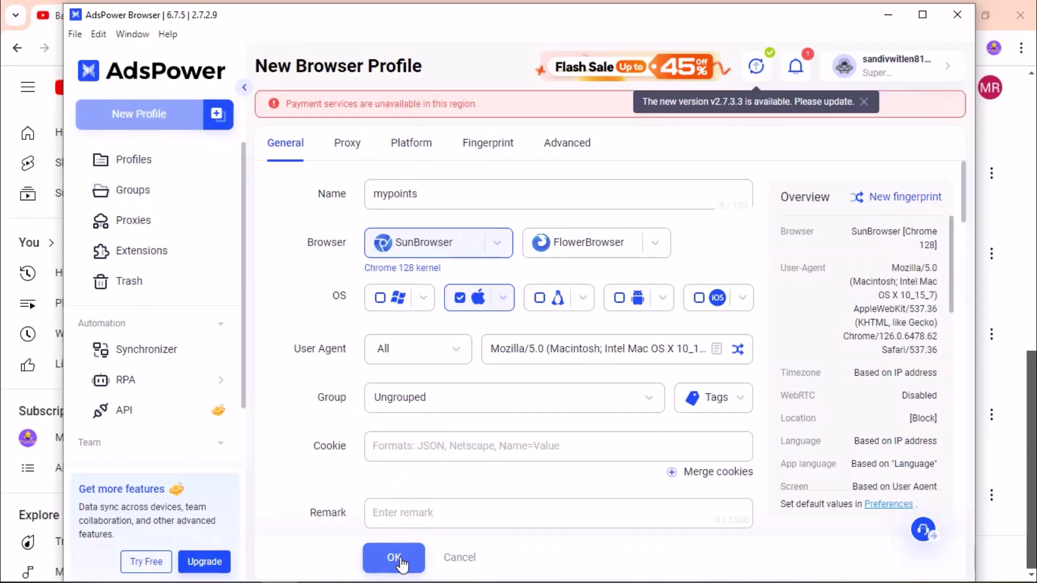
{"action": "left_click", "coordinate": [399, 558]}
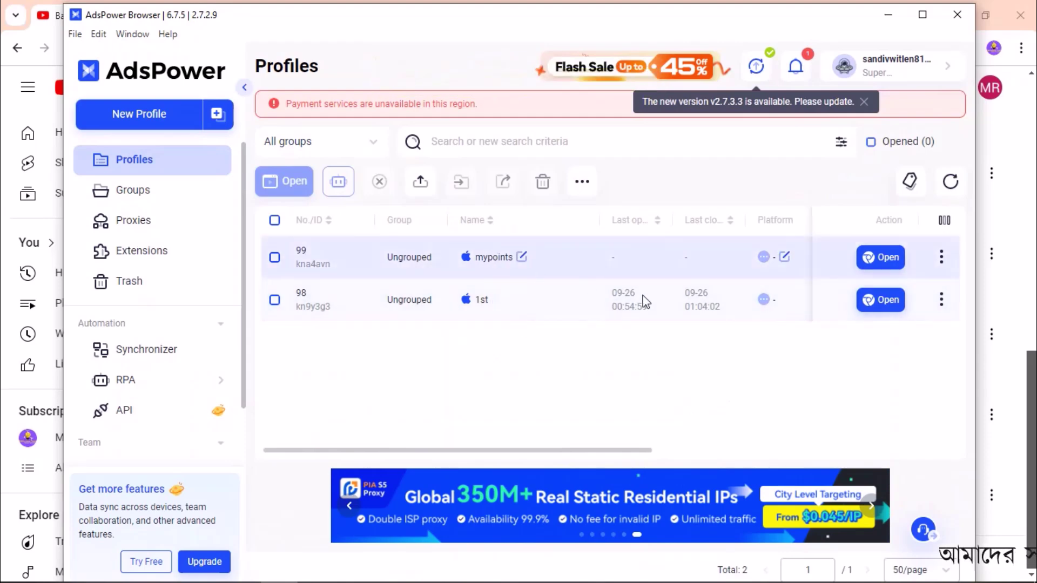
Start another new browser profile and name it Swagbucks
{"action": "scroll", "coordinate": [149, 424], "scroll_direction": "down", "scroll_amount": 1}
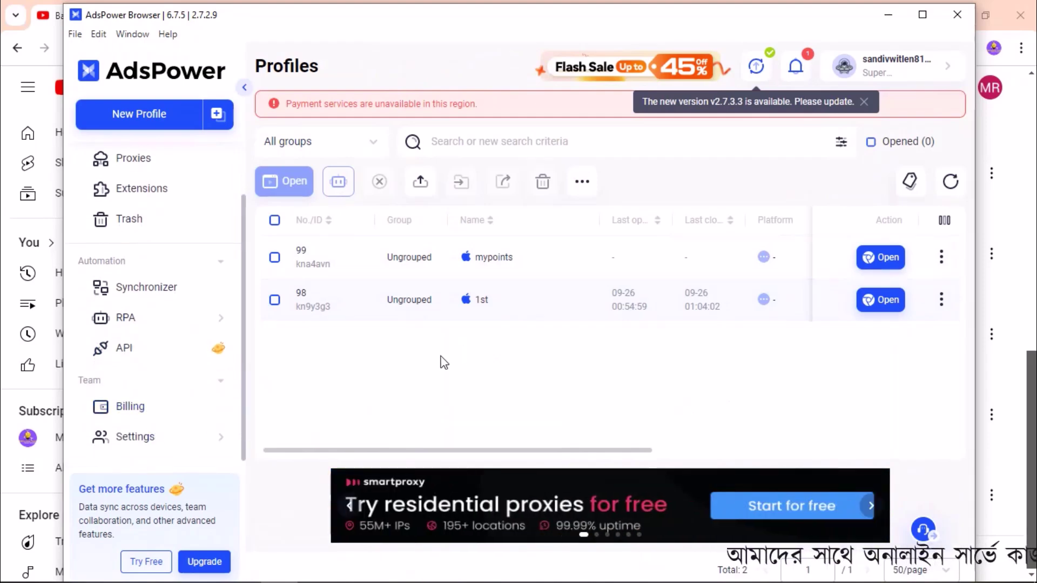
{"action": "left_click", "coordinate": [165, 120]}
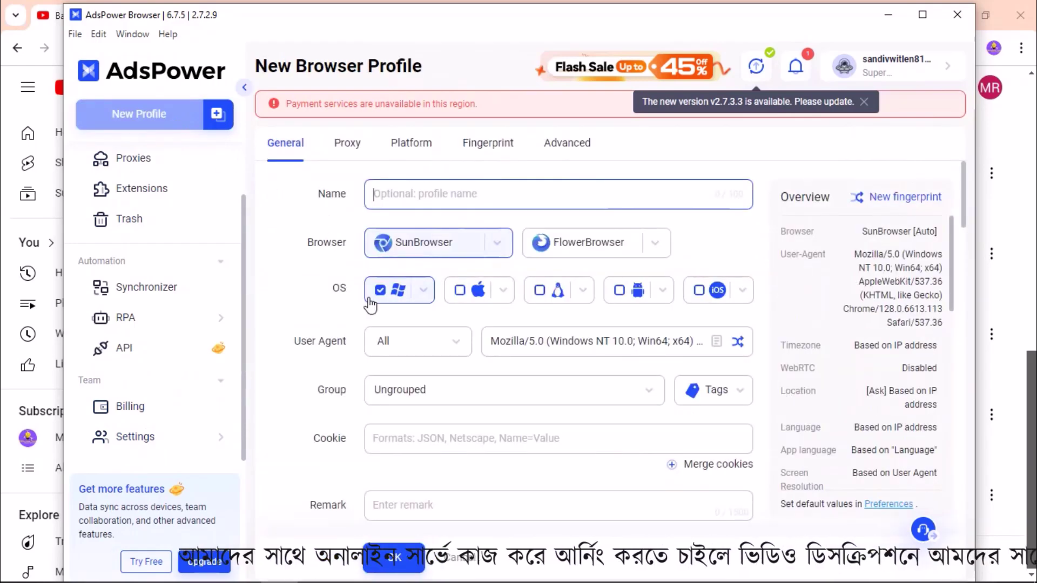
{"action": "left_click", "coordinate": [402, 202]}
{"action": "type", "text": "S"}
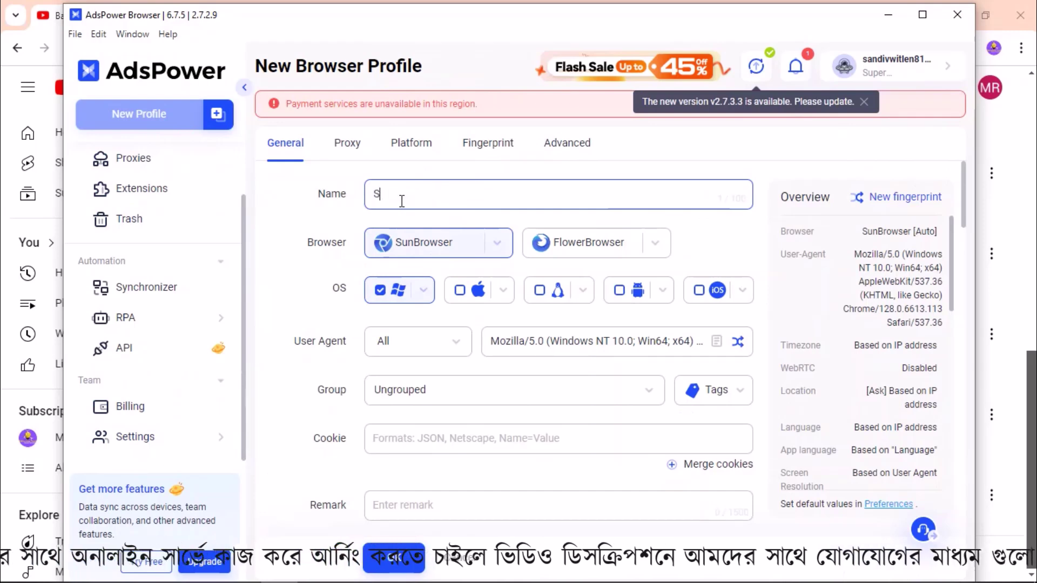
{"action": "type", "text": "wagbucks"}
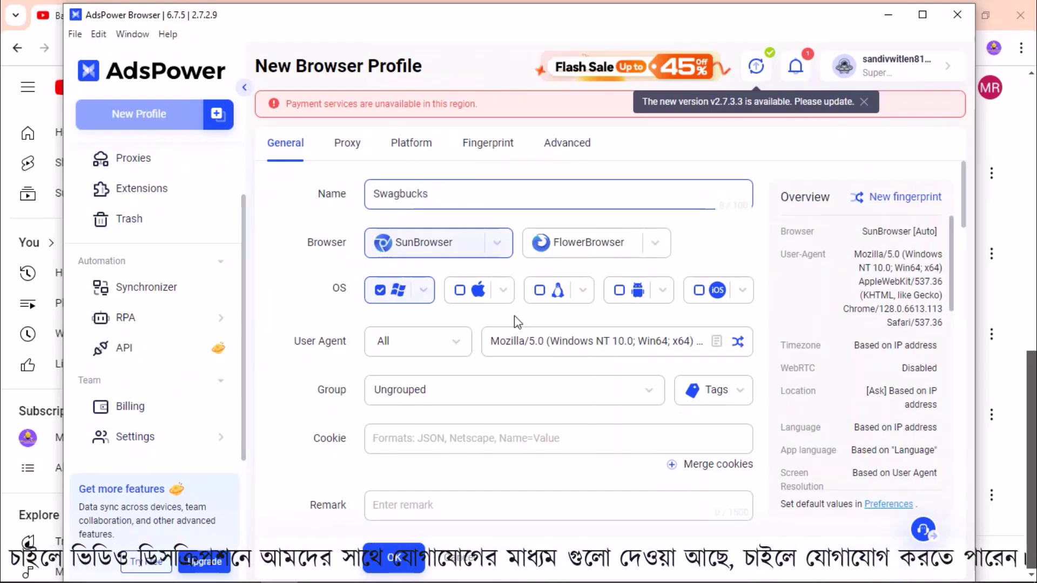
Set the Swagbucks profile's operating system to macOS and its custom proxy type to HTTP
{"action": "scroll", "coordinate": [514, 315], "scroll_direction": "down", "scroll_amount": 1}
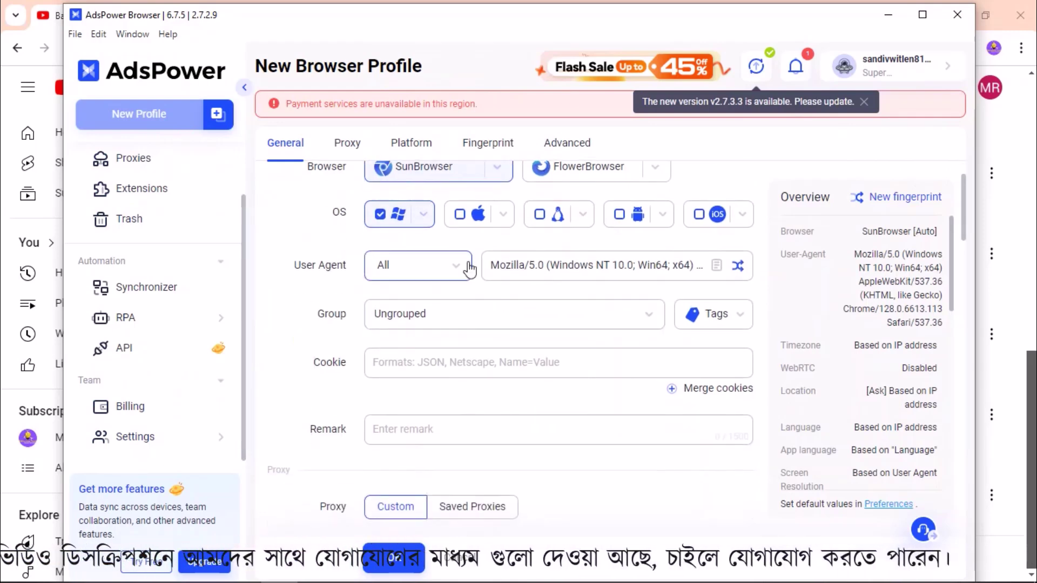
{"action": "left_click", "coordinate": [459, 214]}
{"action": "scroll", "coordinate": [540, 286], "scroll_direction": "down", "scroll_amount": 5}
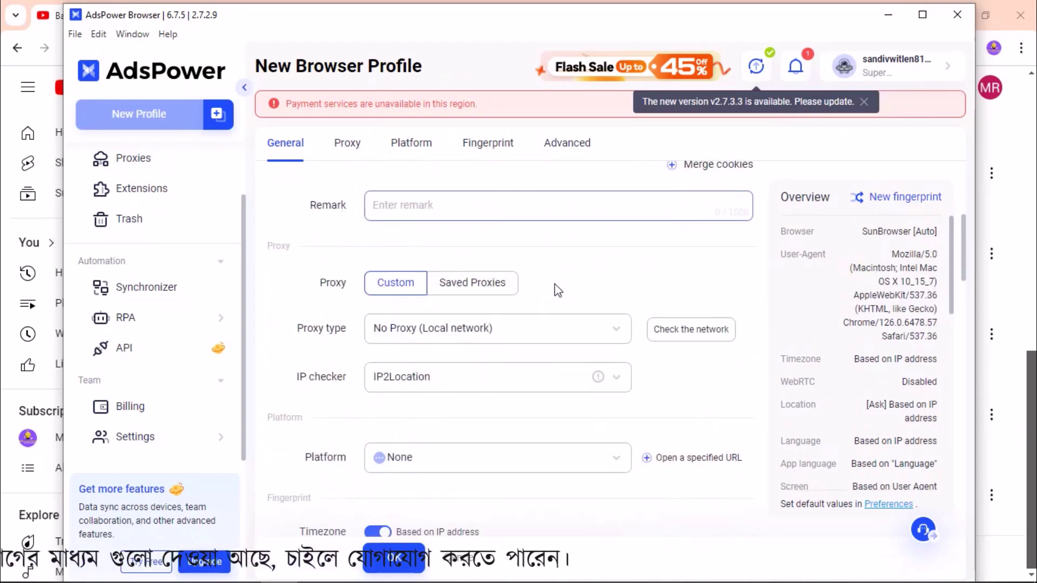
{"action": "left_click", "coordinate": [475, 247]}
{"action": "left_click", "coordinate": [416, 358]}
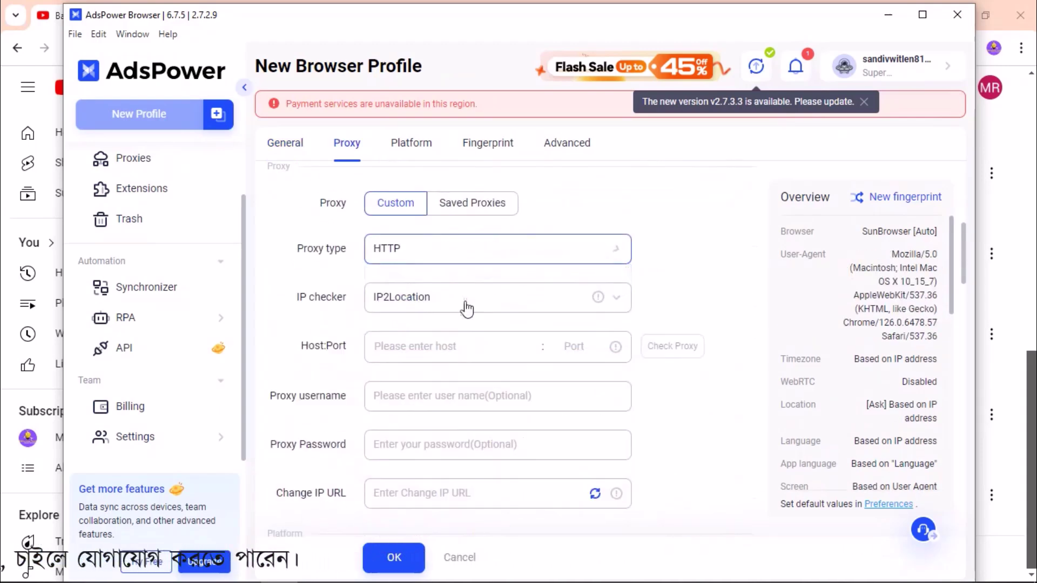
Fill in the Swagbucks profile's proxy host 62.164.251.10, port 49091, proxy username and proxy password, and test the connection
{"action": "scroll", "coordinate": [466, 306], "scroll_direction": "down", "scroll_amount": 1}
{"action": "left_click", "coordinate": [439, 266]}
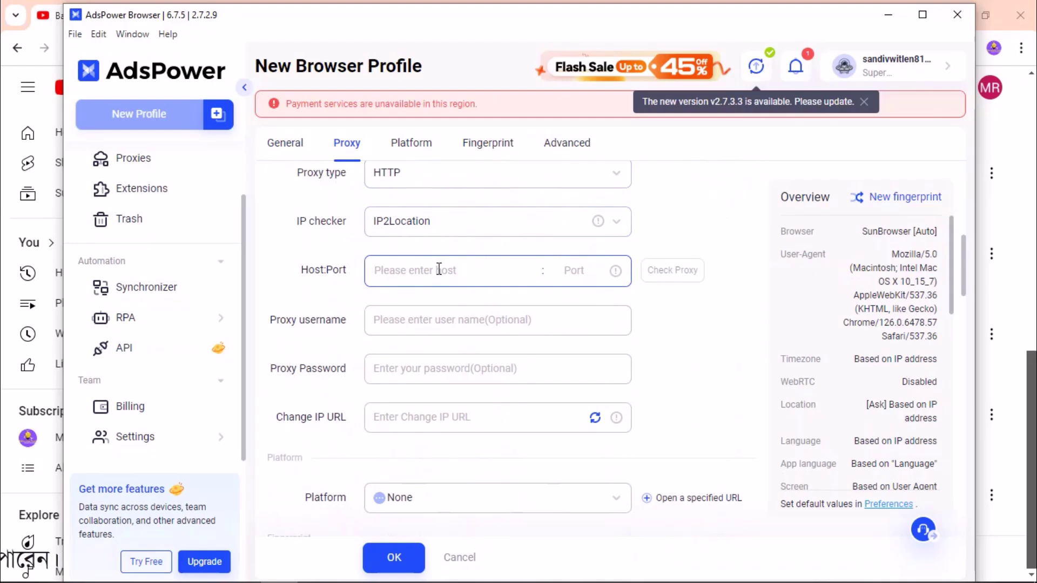
{"action": "key", "text": "super+v"}
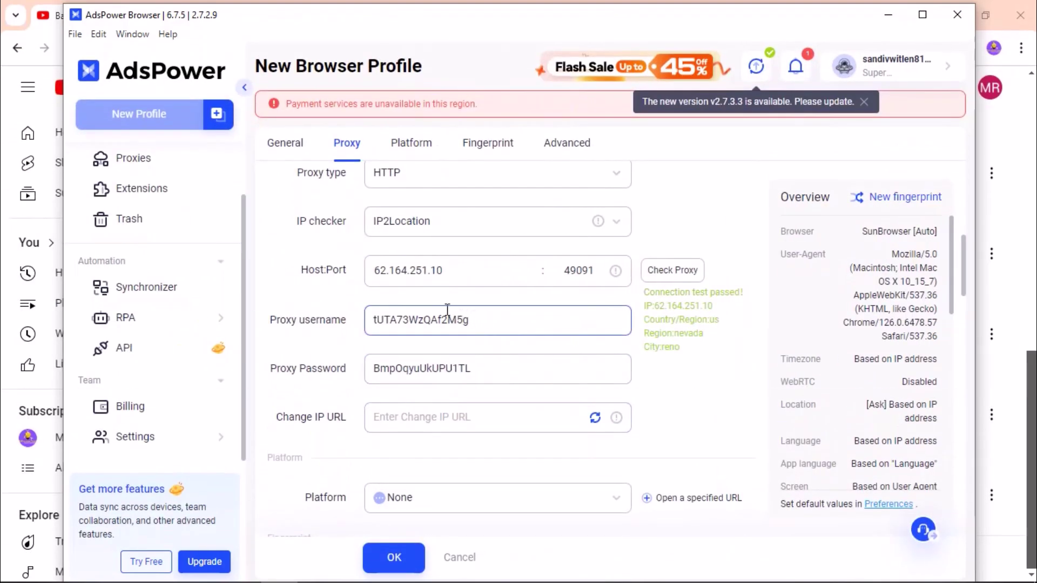
Set the location option to Block and Do Not Track to Close in the Swagbucks profile's fingerprint settings
{"action": "scroll", "coordinate": [447, 309], "scroll_direction": "down", "scroll_amount": 8}
{"action": "scroll", "coordinate": [389, 303], "scroll_direction": "up", "scroll_amount": 1}
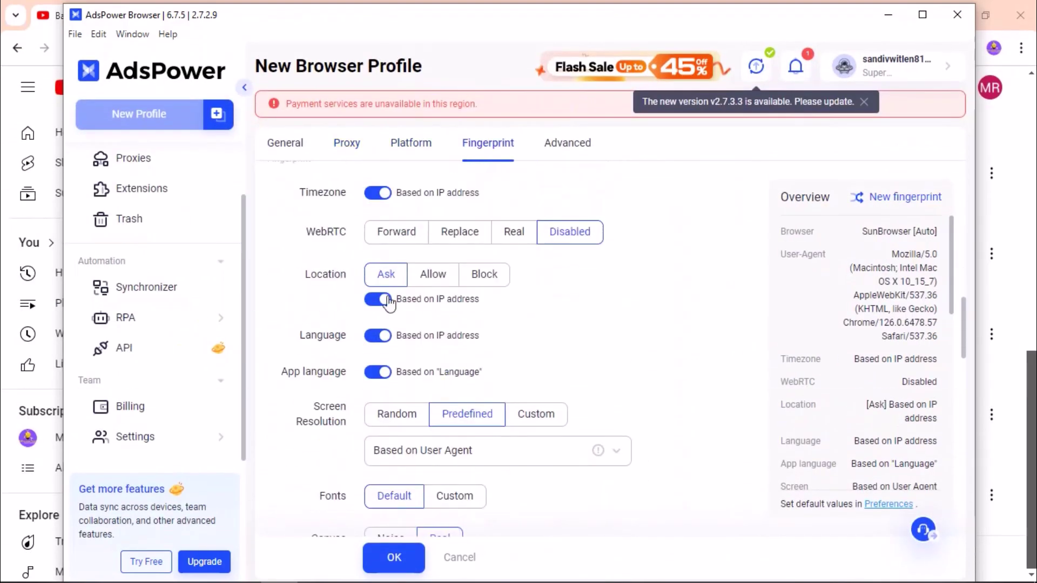
{"action": "left_click", "coordinate": [489, 276]}
{"action": "scroll", "coordinate": [486, 313], "scroll_direction": "down", "scroll_amount": 8}
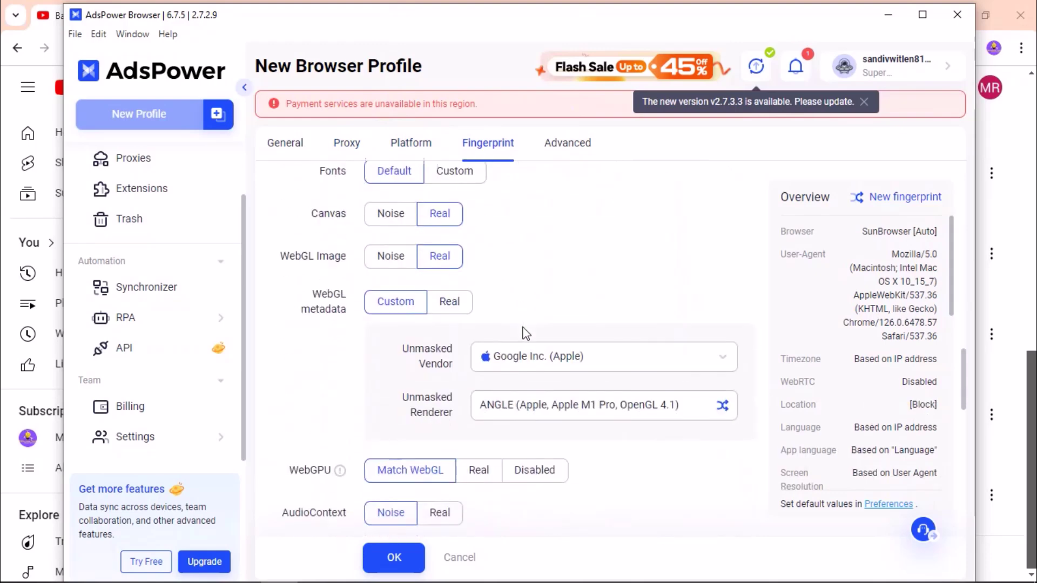
{"action": "scroll", "coordinate": [517, 342], "scroll_direction": "down", "scroll_amount": 2}
{"action": "scroll", "coordinate": [384, 334], "scroll_direction": "down", "scroll_amount": 6}
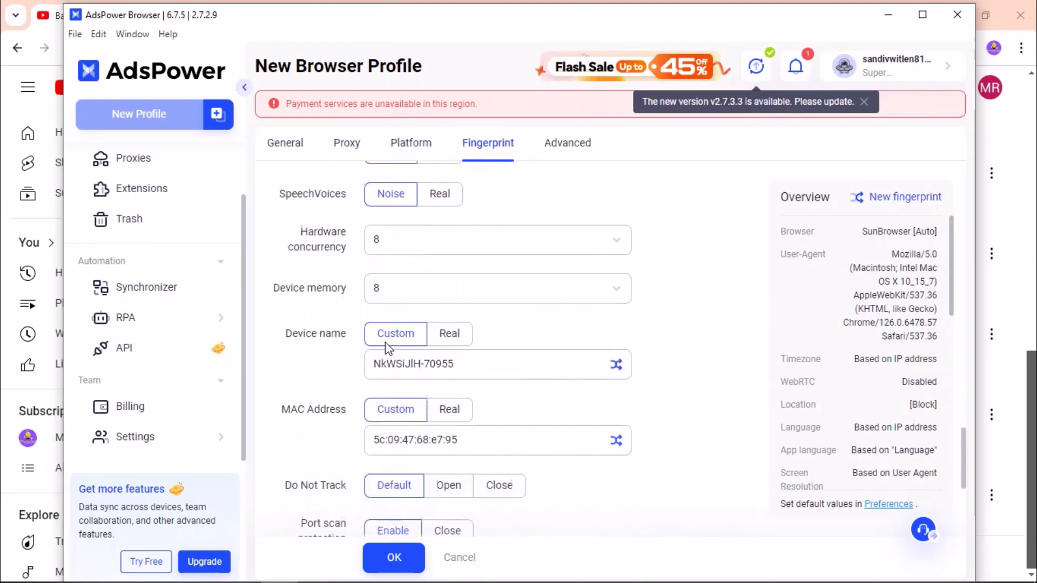
{"action": "left_click", "coordinate": [500, 438]}
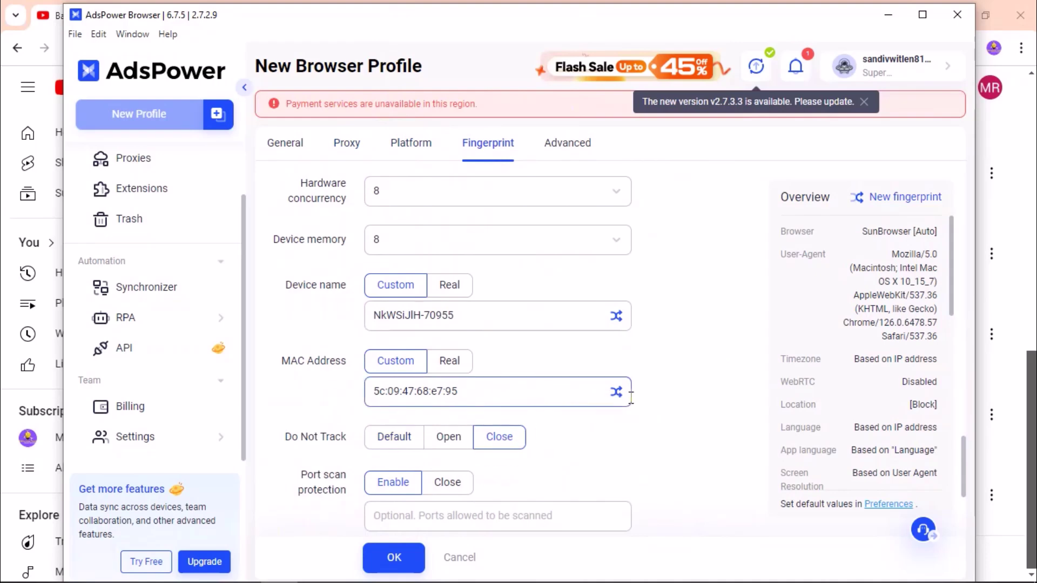
Generate a new random device name, MAC address and WebGL unmasked renderer, and save the Swagbucks profile
{"action": "left_click", "coordinate": [619, 320]}
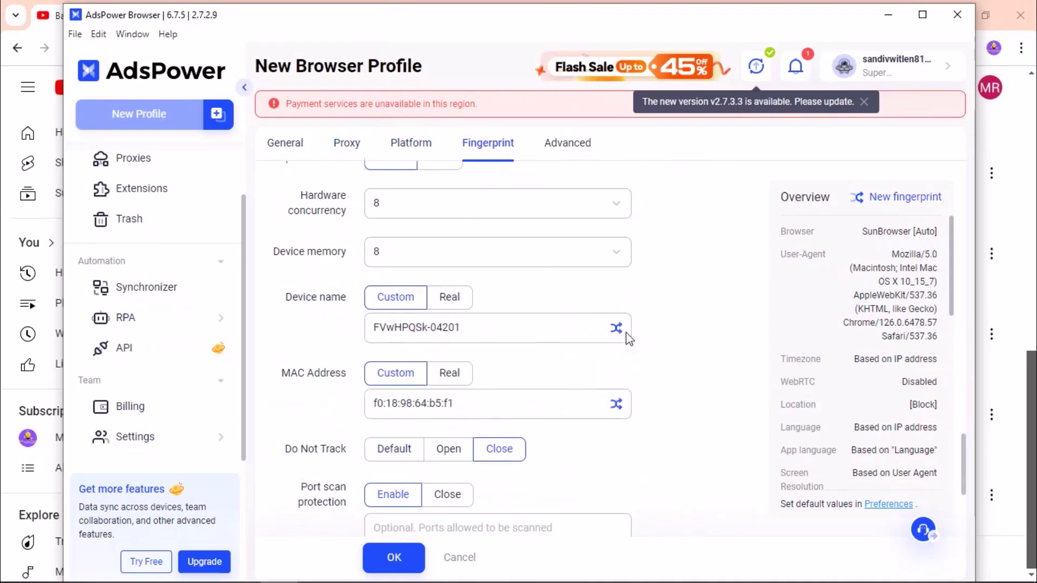
{"action": "scroll", "coordinate": [621, 324], "scroll_direction": "up", "scroll_amount": 10}
{"action": "left_click", "coordinate": [721, 253]}
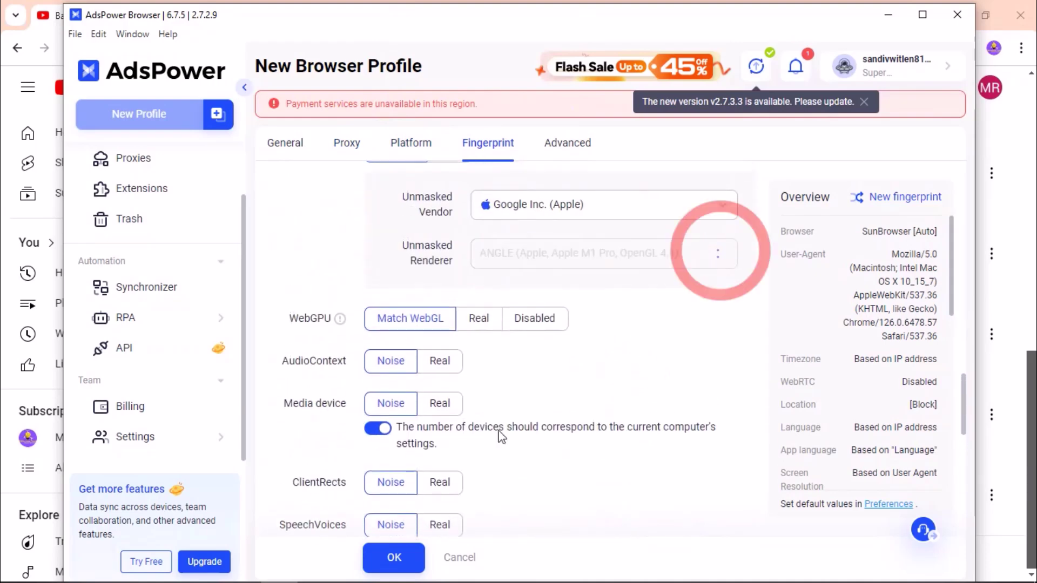
{"action": "left_click", "coordinate": [410, 554]}
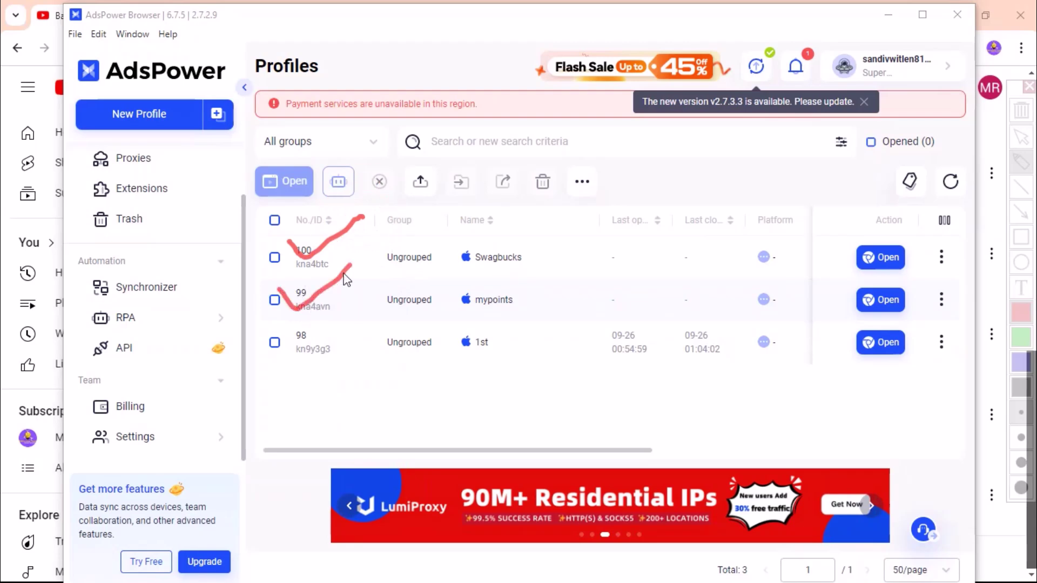
{"action": "mouse_move", "coordinate": [291, 329]}
{"action": "left_mouse_down"}
{"action": "mouse_move", "coordinate": [297, 348]}
{"action": "mouse_move", "coordinate": [340, 324]}
{"action": "left_mouse_up"}
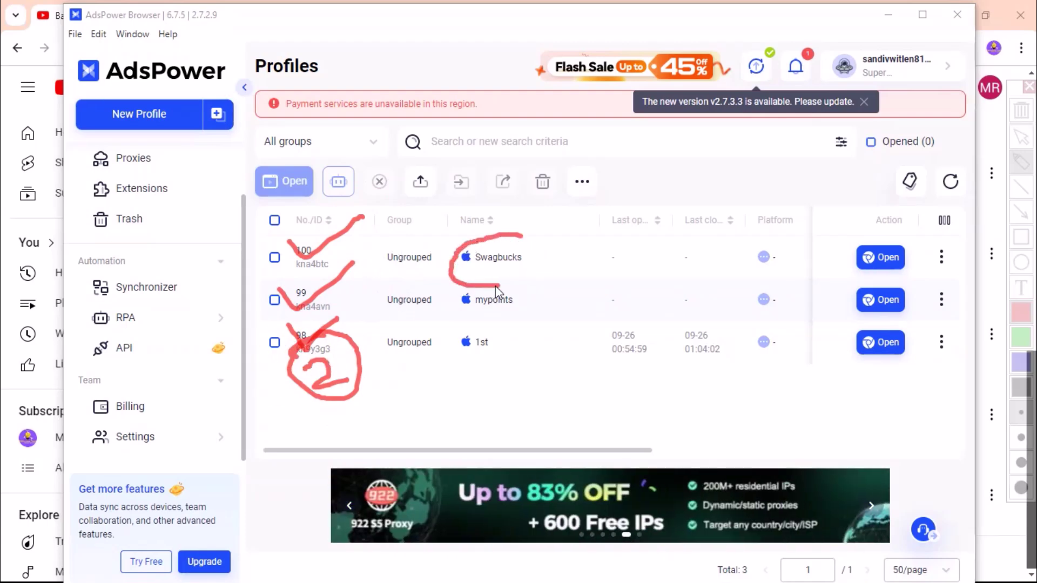
{"action": "left_click_drag", "start_coordinate": [496, 292], "coordinate": [516, 237]}
{"action": "left_click_drag", "start_coordinate": [479, 226], "coordinate": [544, 199]}
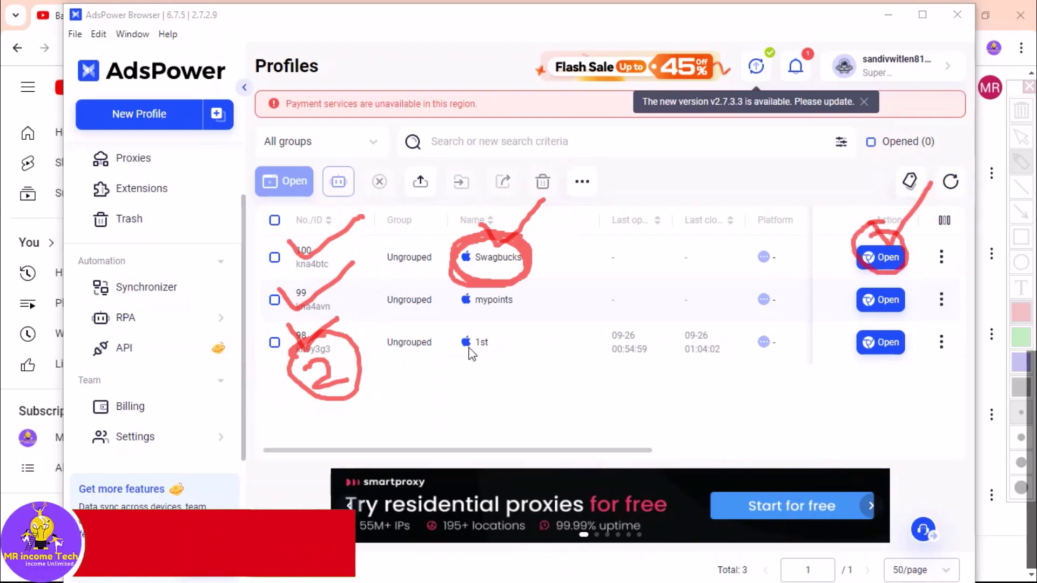
{"action": "mouse_move", "coordinate": [486, 294]}
{"action": "left_mouse_down"}
{"action": "mouse_move", "coordinate": [503, 293]}
{"action": "mouse_move", "coordinate": [474, 323]}
{"action": "mouse_move", "coordinate": [469, 291]}
{"action": "mouse_move", "coordinate": [518, 315]}
{"action": "left_mouse_up"}
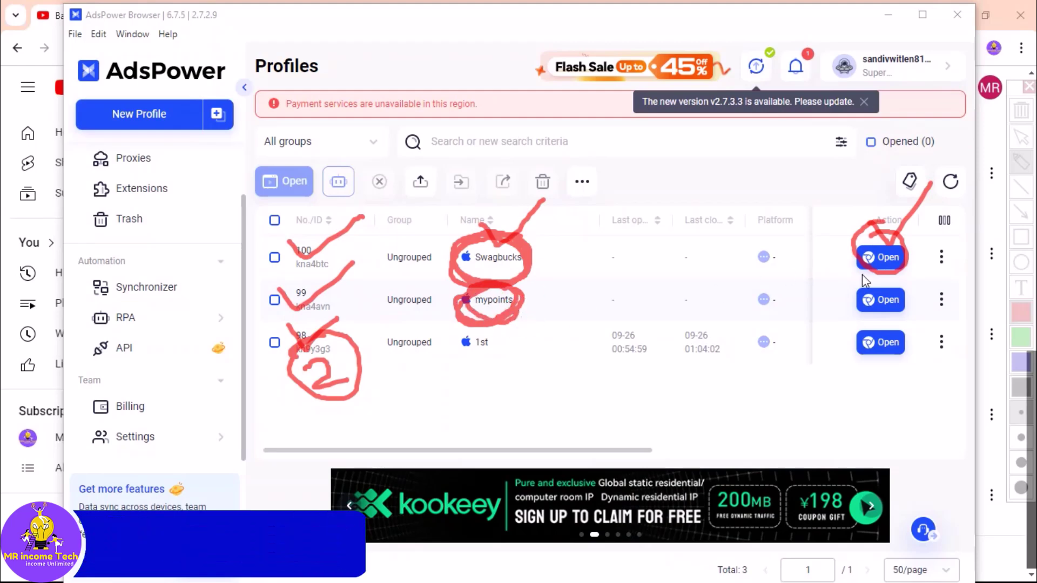
{"action": "left_click_drag", "start_coordinate": [861, 274], "coordinate": [914, 269]}
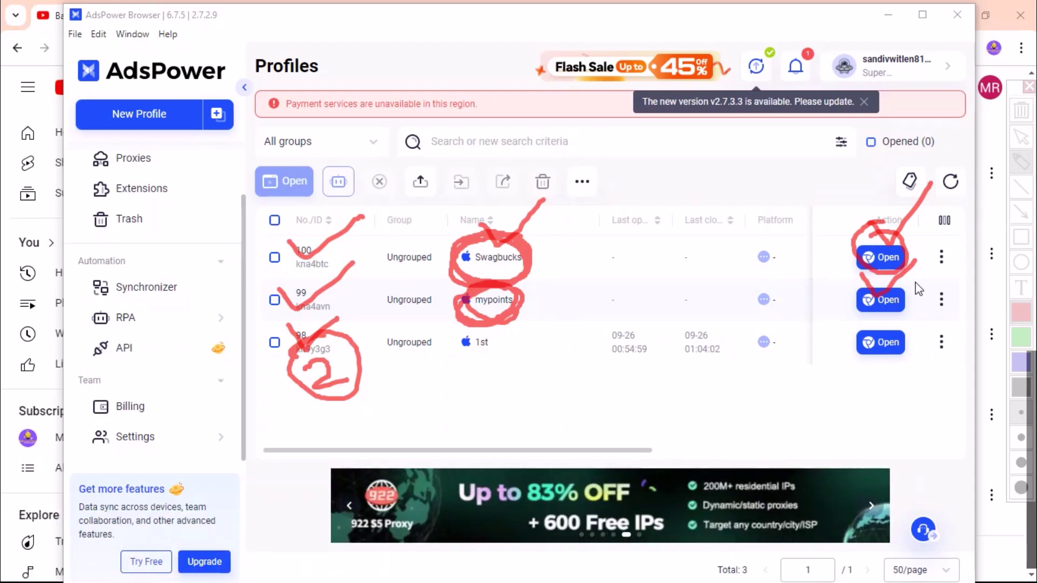
{"action": "key", "text": "Escape"}
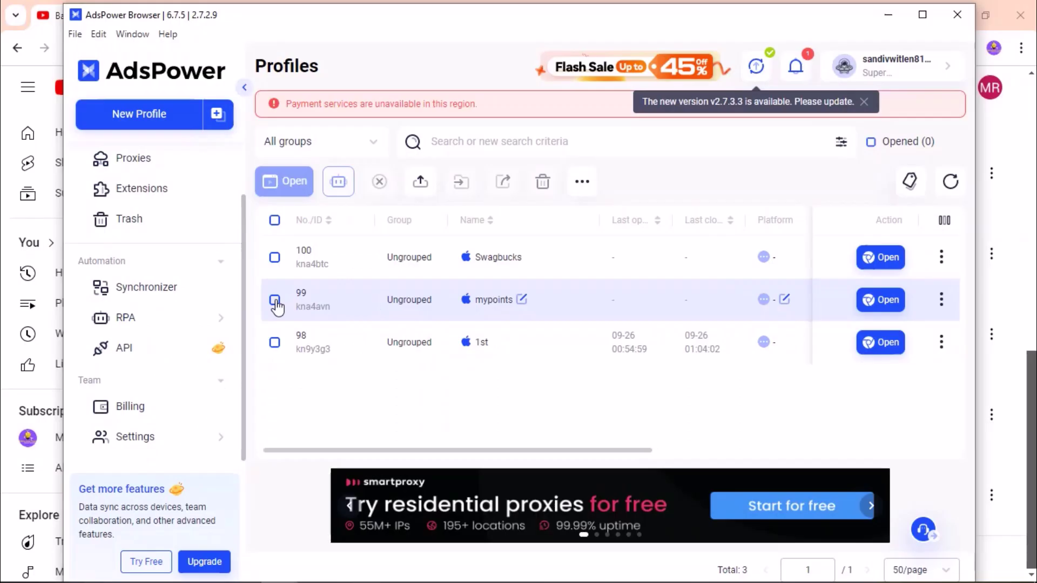
Delete the mypoints profile from the profiles list
{"action": "left_click", "coordinate": [275, 300]}
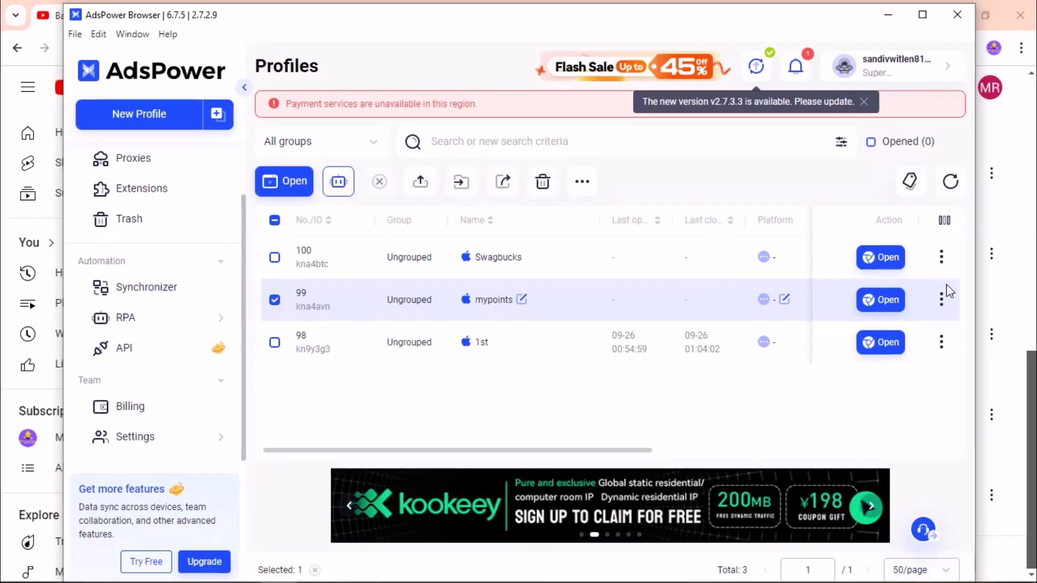
{"action": "left_click", "coordinate": [943, 299]}
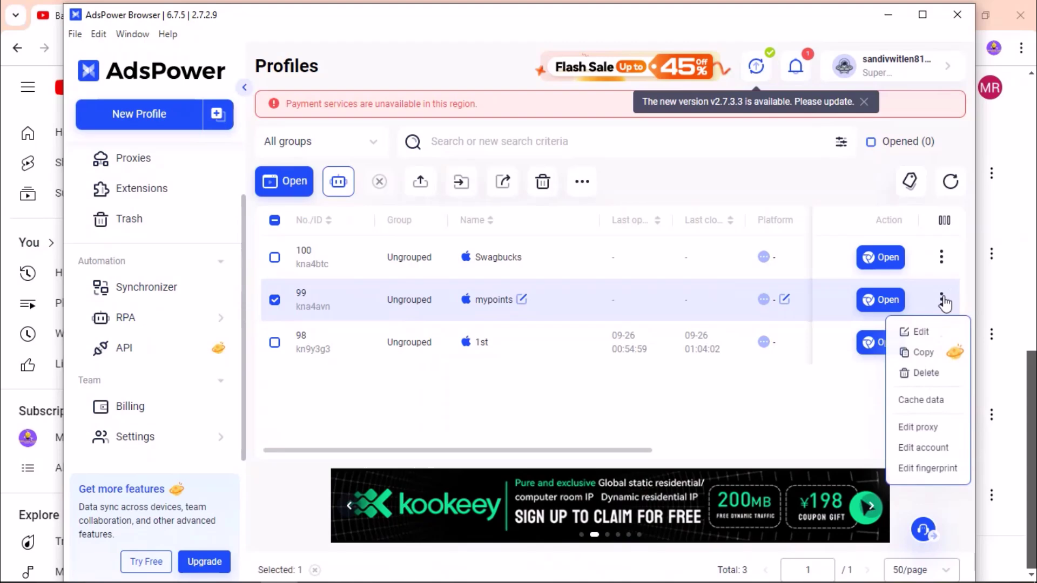
{"action": "left_click", "coordinate": [933, 377]}
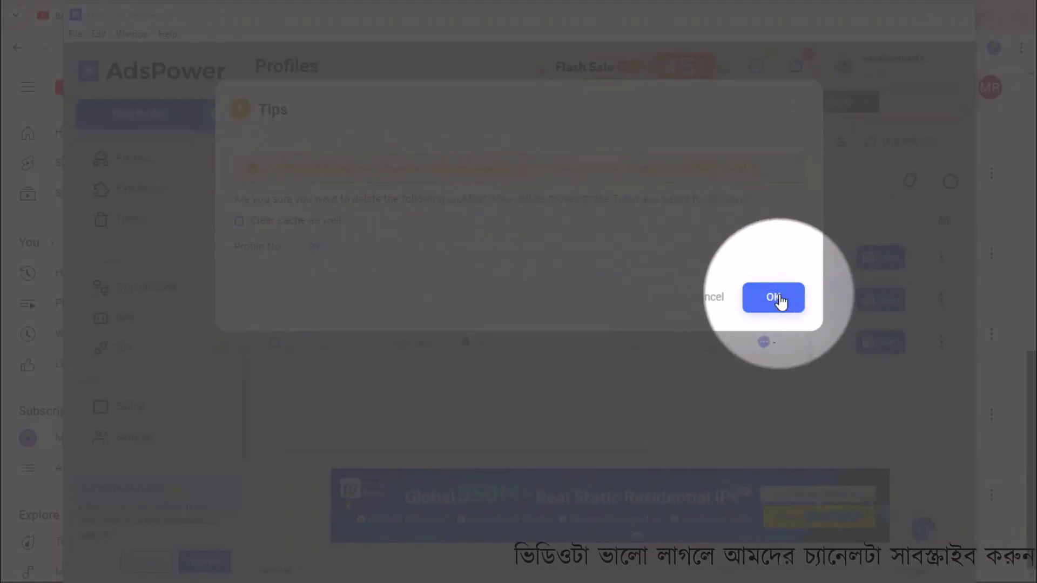
{"action": "left_click", "coordinate": [778, 297]}
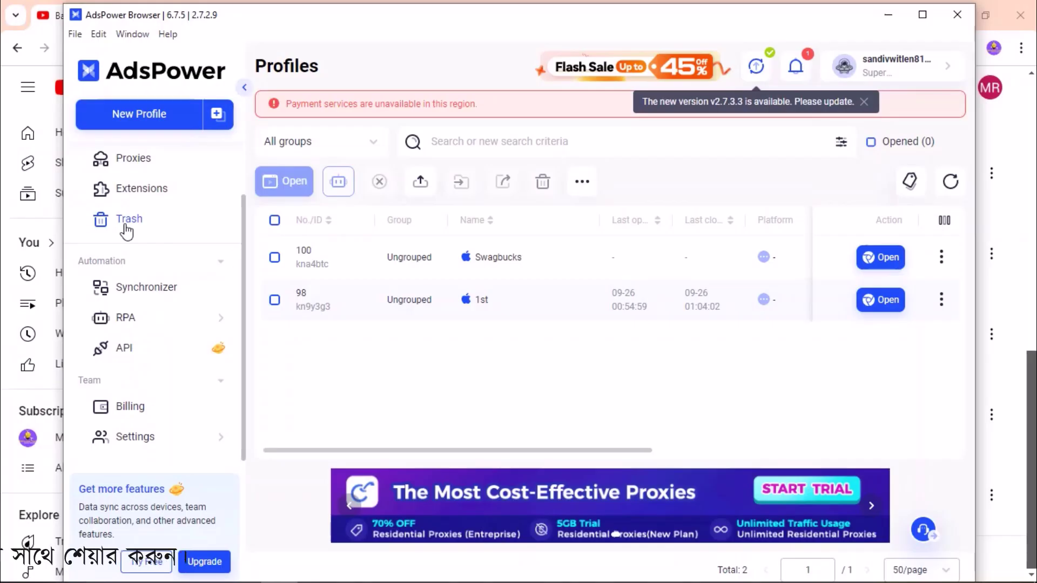
Permanently delete all profiles held in the Trash
{"action": "left_click", "coordinate": [127, 222]}
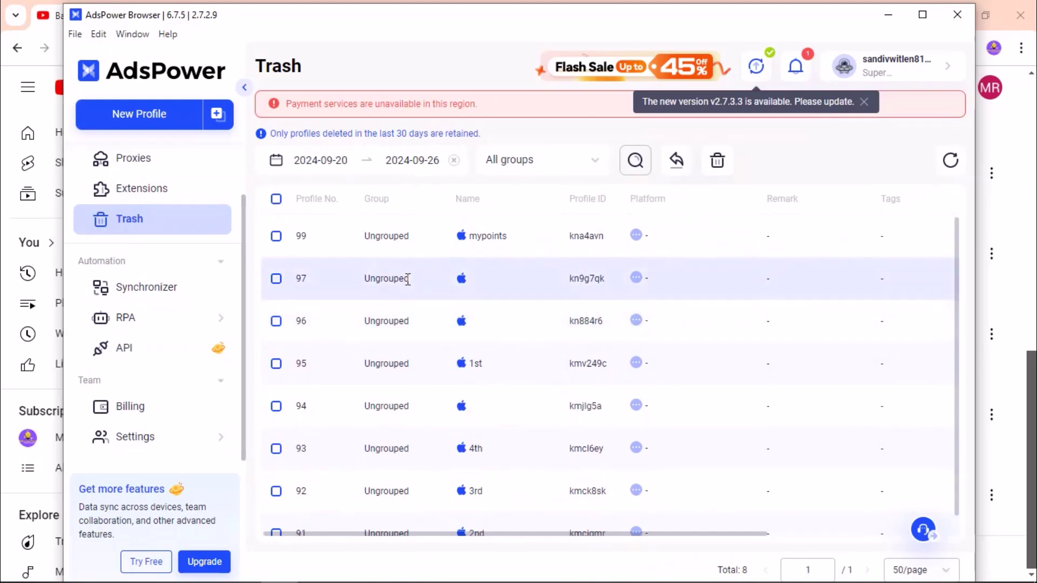
{"action": "left_click", "coordinate": [276, 236]}
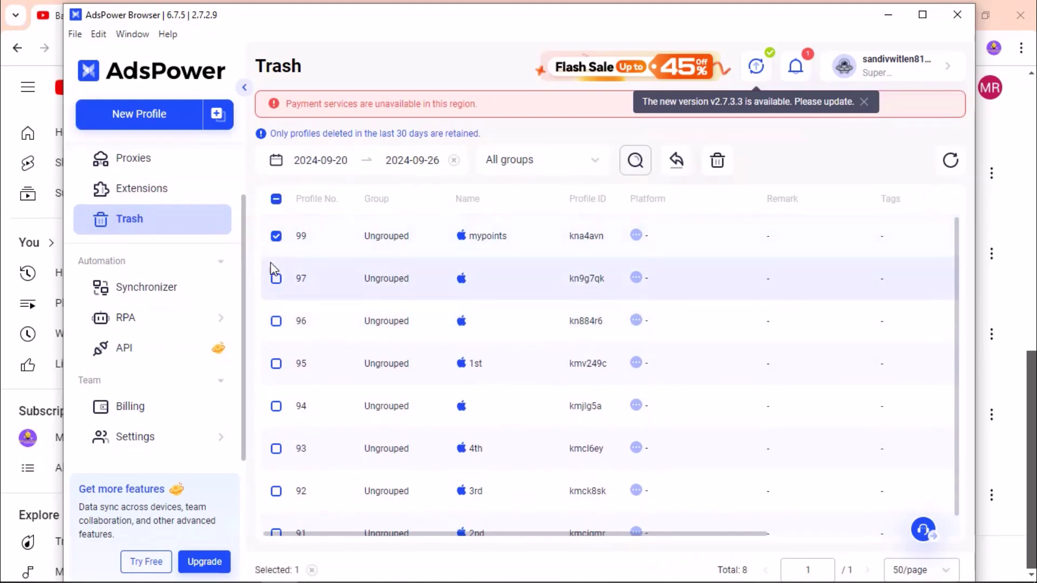
{"action": "left_click", "coordinate": [276, 279]}
{"action": "left_click", "coordinate": [276, 200]}
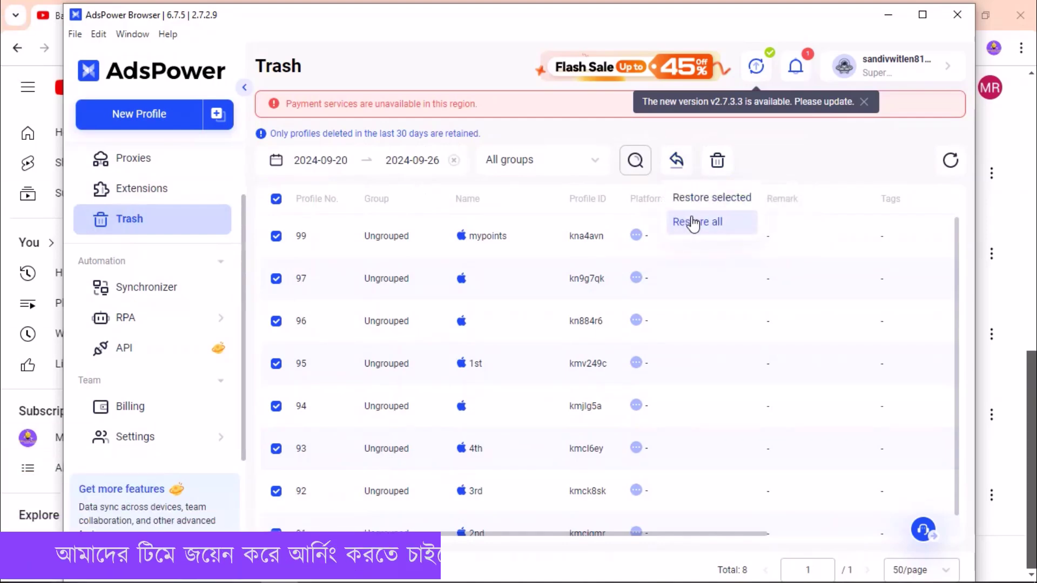
{"action": "mouse_move", "coordinate": [730, 171]}
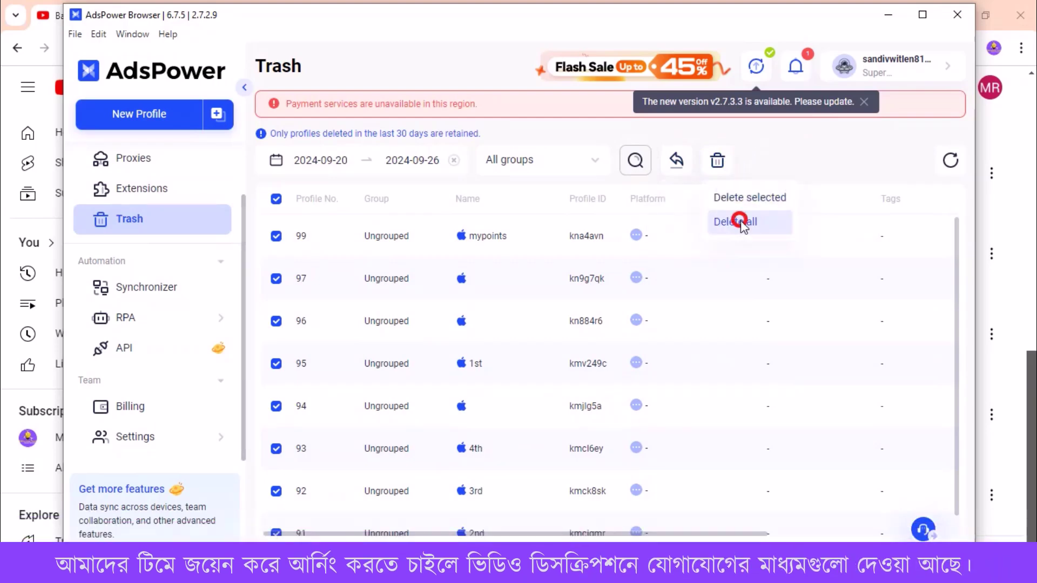
{"action": "left_click", "coordinate": [739, 221]}
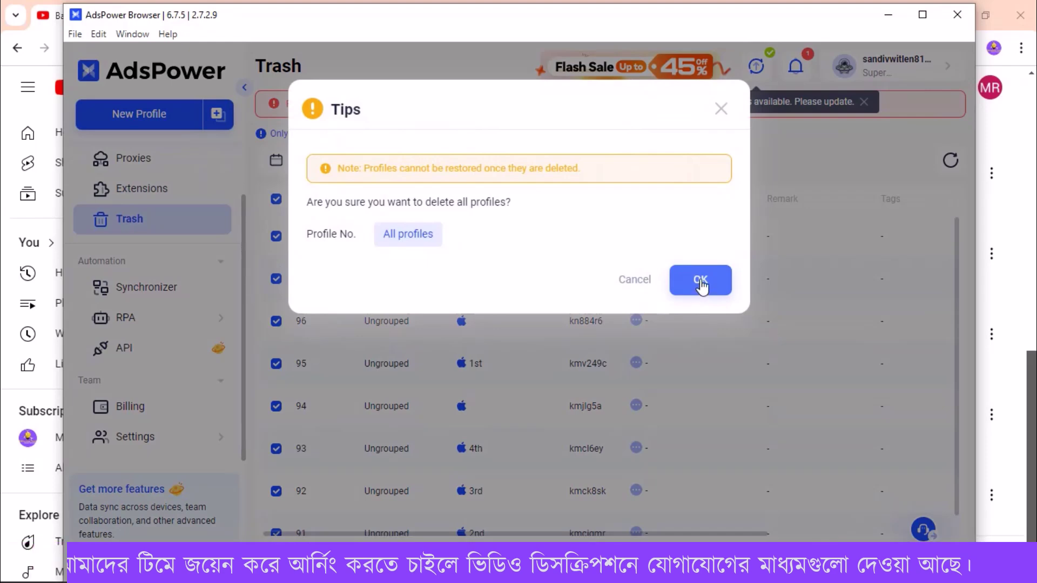
{"action": "left_click", "coordinate": [701, 281]}
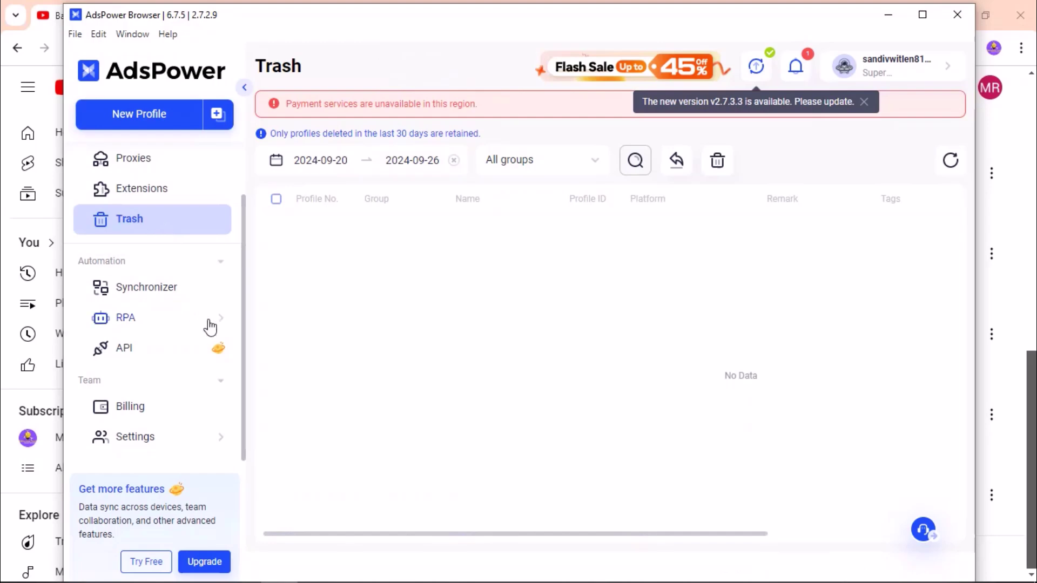
Return to the profiles list and select the Swagbucks profile
{"action": "scroll", "coordinate": [210, 327], "scroll_direction": "up", "scroll_amount": 2}
{"action": "left_click", "coordinate": [135, 160]}
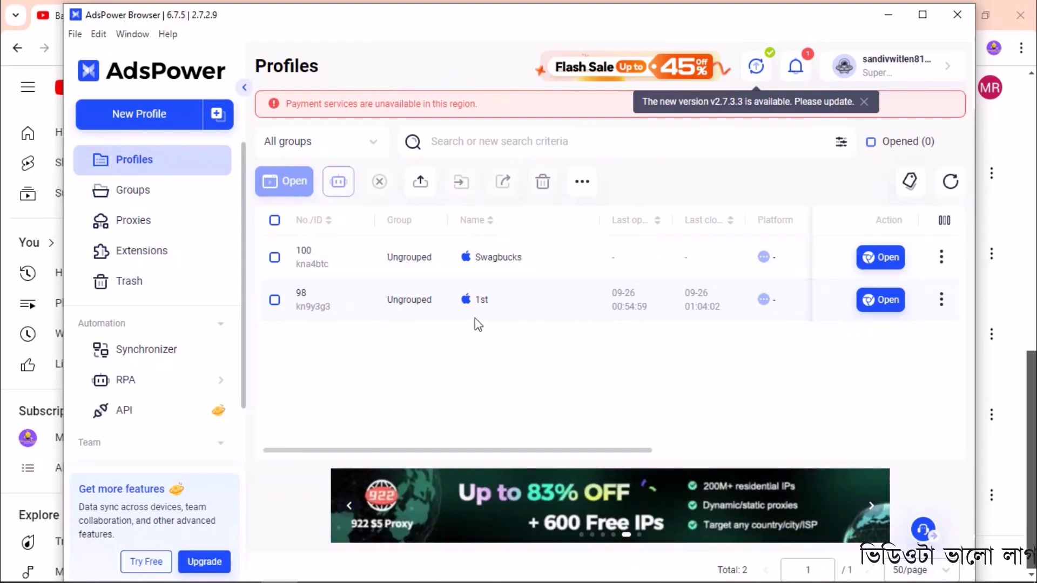
{"action": "left_click", "coordinate": [274, 257]}
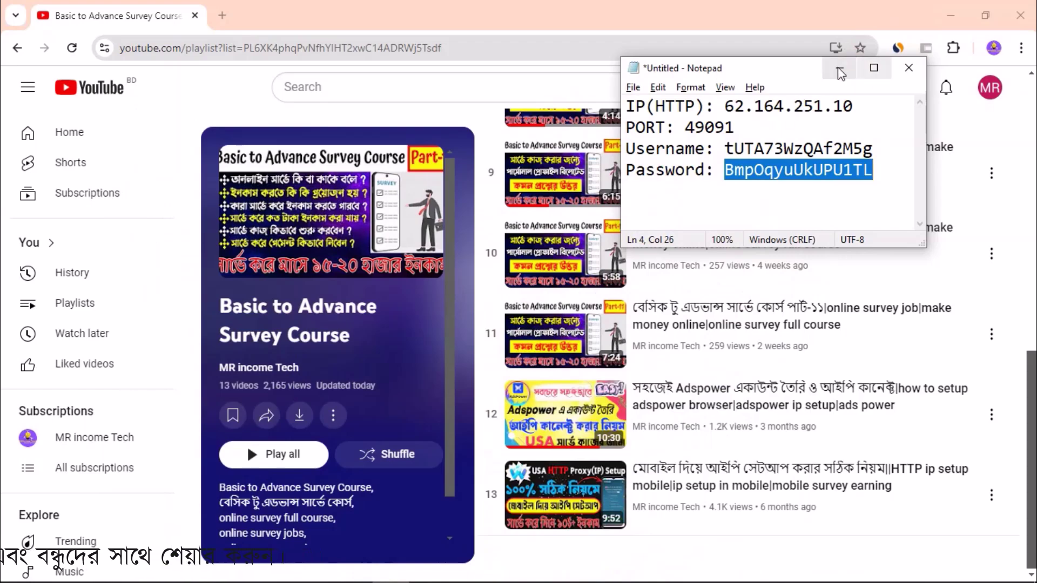
Minimize the proxy notes, browse the earlier messages of the MR Survey income group in Telegram, and put the chat window away
{"action": "left_click", "coordinate": [840, 69]}
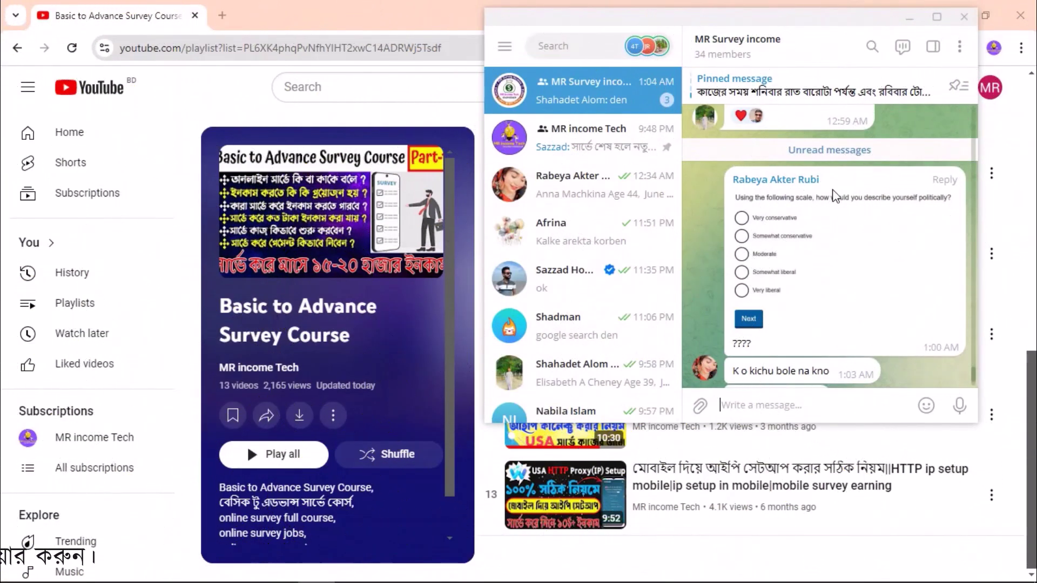
{"action": "scroll", "coordinate": [853, 232], "scroll_direction": "down", "scroll_amount": 3}
{"action": "scroll", "coordinate": [868, 271], "scroll_direction": "up", "scroll_amount": 15}
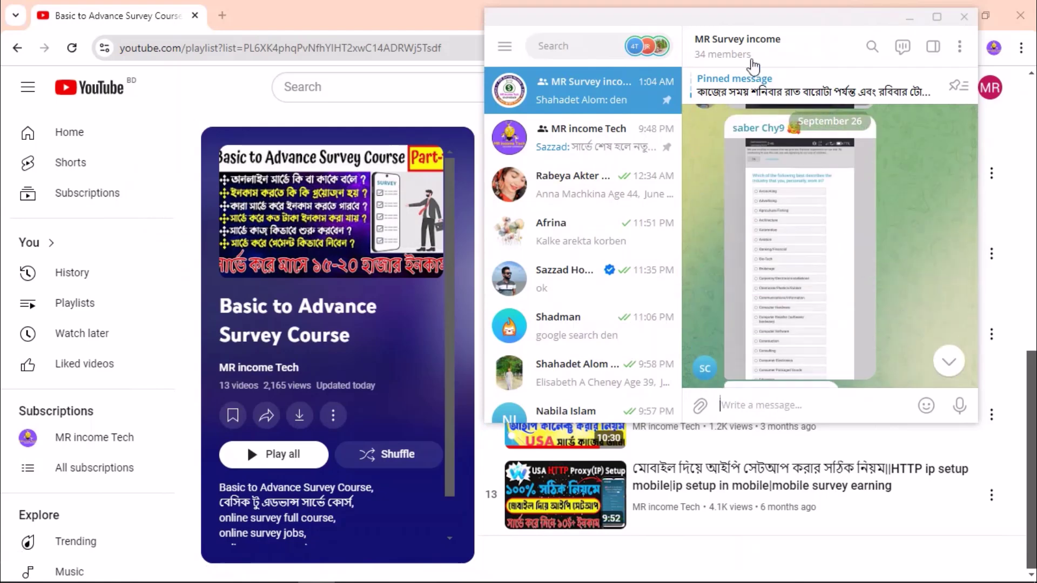
{"action": "left_click_drag", "start_coordinate": [736, 18], "coordinate": [597, 25]}
{"action": "scroll", "coordinate": [769, 263], "scroll_direction": "down", "scroll_amount": 3}
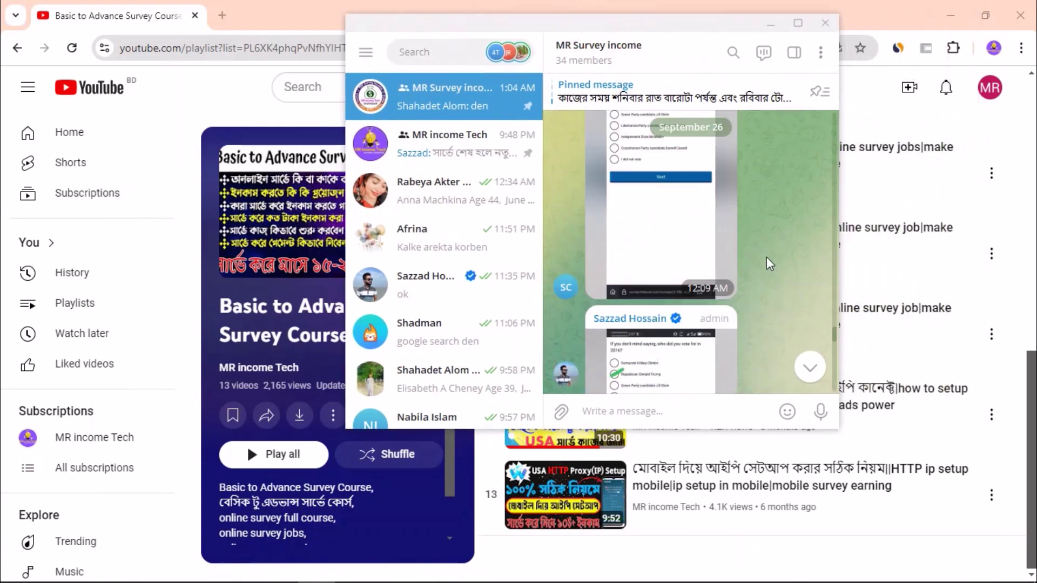
{"action": "scroll", "coordinate": [766, 257], "scroll_direction": "up", "scroll_amount": 15}
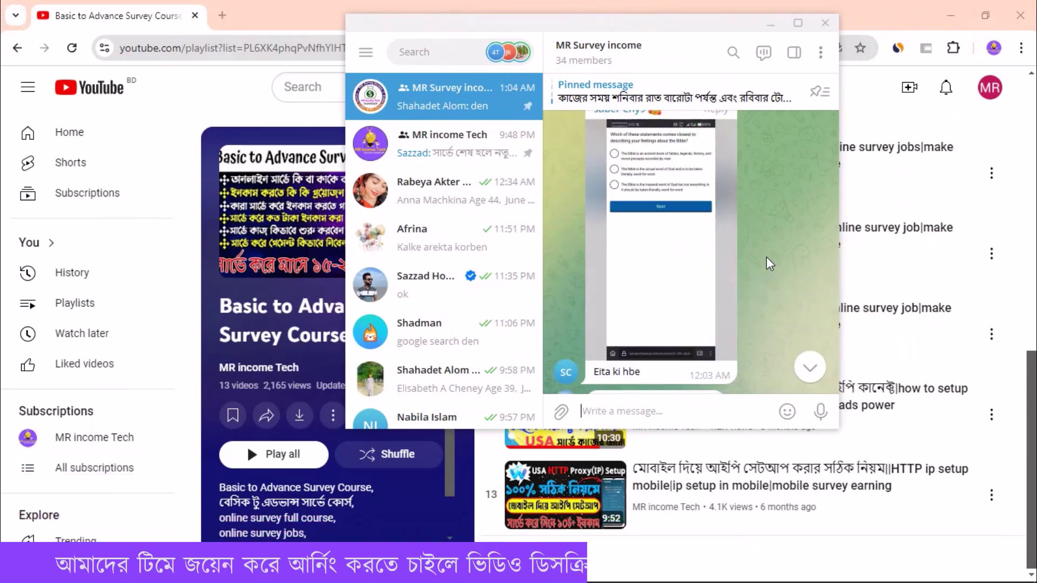
{"action": "scroll", "coordinate": [766, 257], "scroll_direction": "up", "scroll_amount": 10}
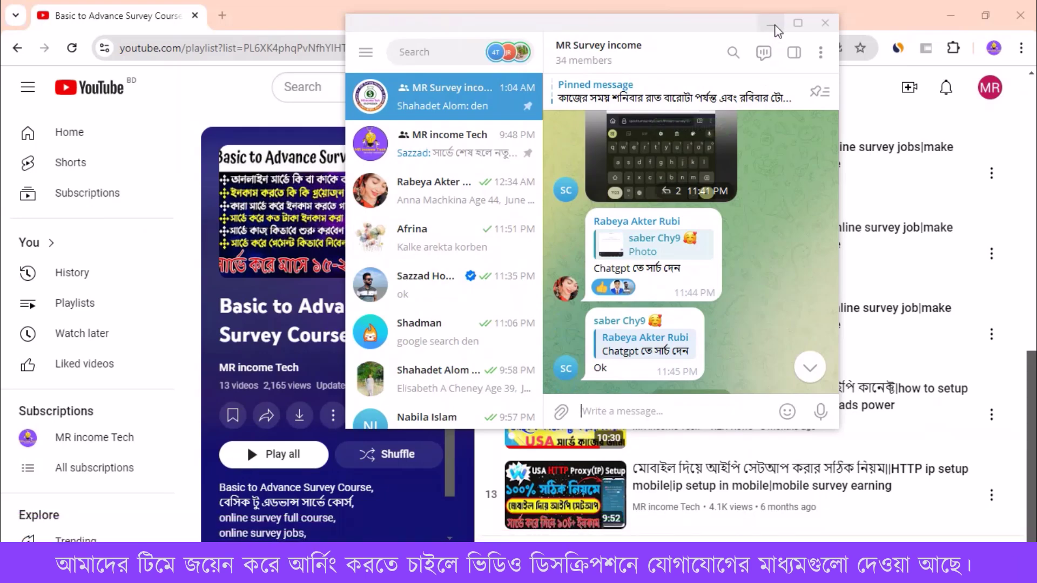
{"action": "left_click", "coordinate": [774, 25]}
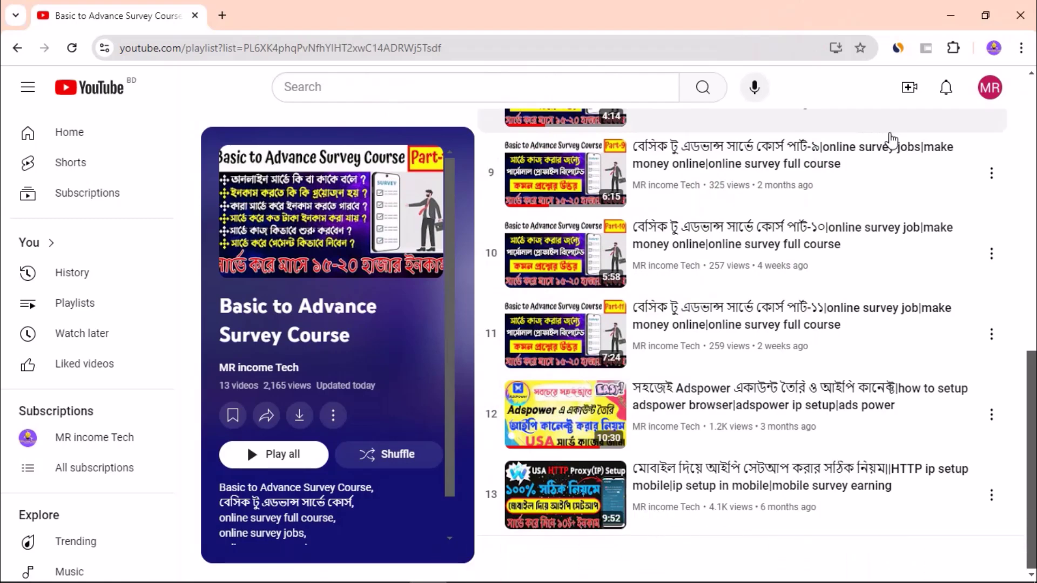
Open the MR income Tech channel on YouTube and show its subscription notification options, temporarily circling the All option
{"action": "left_click", "coordinate": [275, 372]}
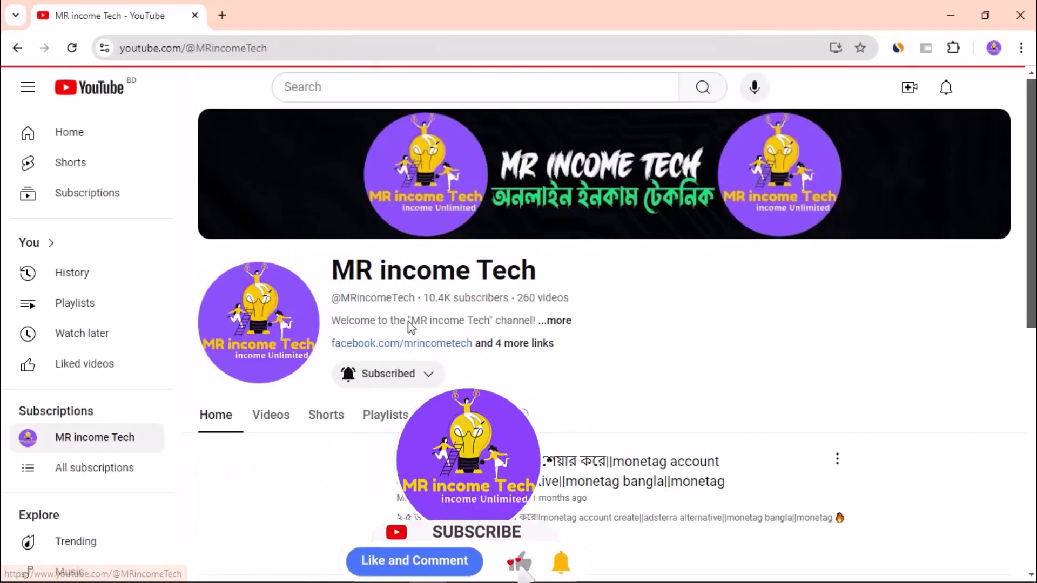
{"action": "left_click", "coordinate": [399, 372]}
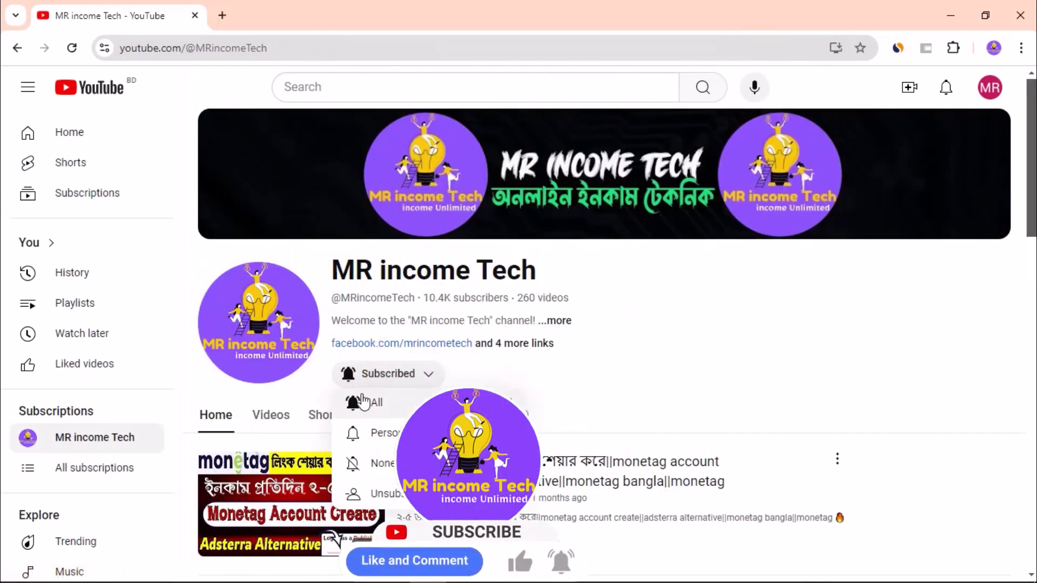
{"action": "key", "text": "ctrl+alt+d"}
{"action": "left_click_drag", "start_coordinate": [355, 367], "coordinate": [347, 353]}
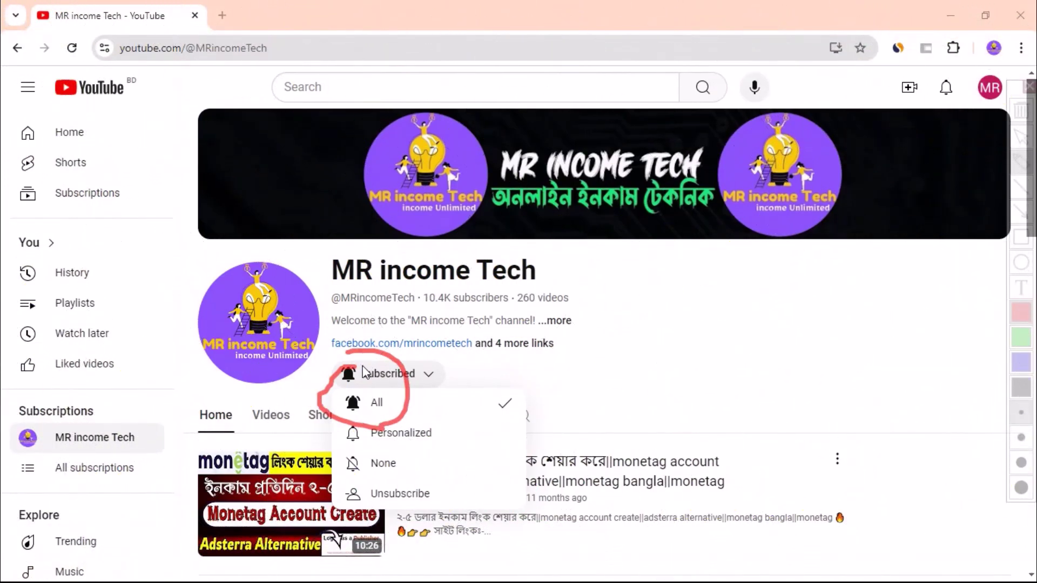
{"action": "key", "text": "Escape"}
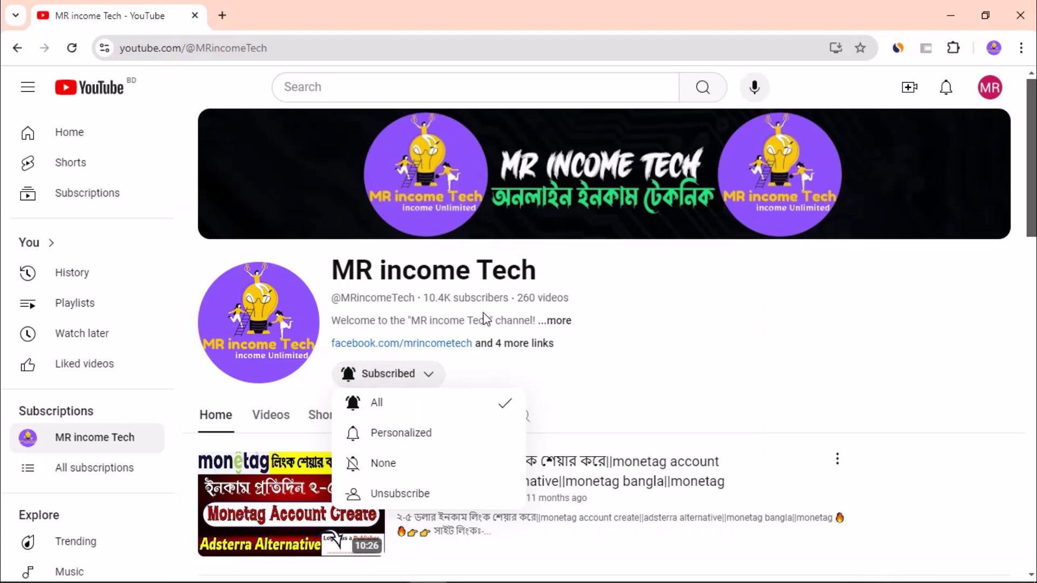